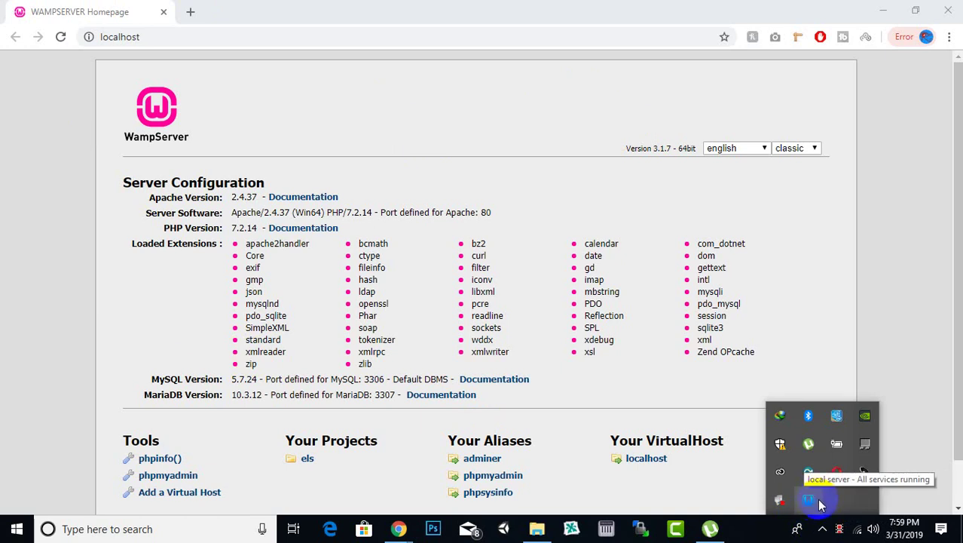
Review the WampServer localhost homepage's server configuration, then bring up File Explorer on Local Disk (C:)
left_click(898, 357)
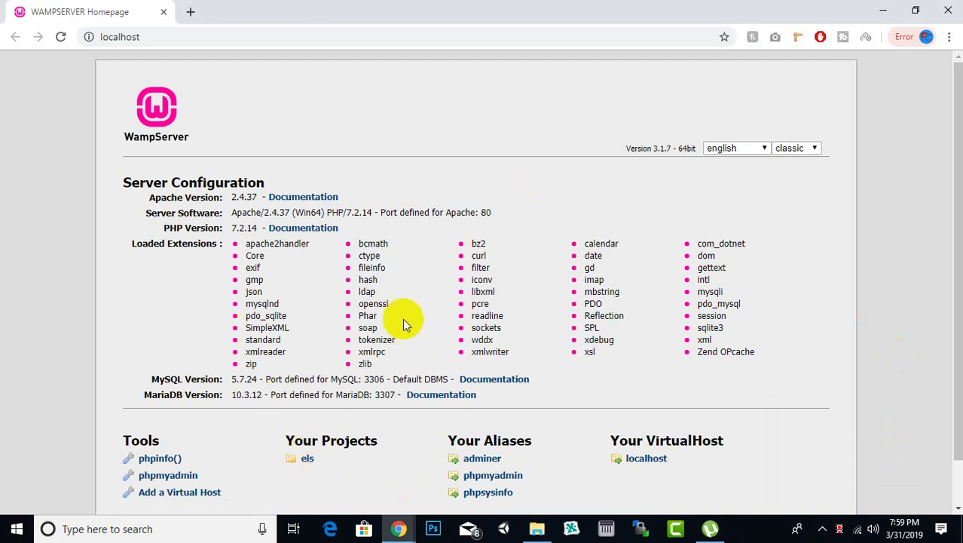
left_click(344, 35)
left_click(344, 35)
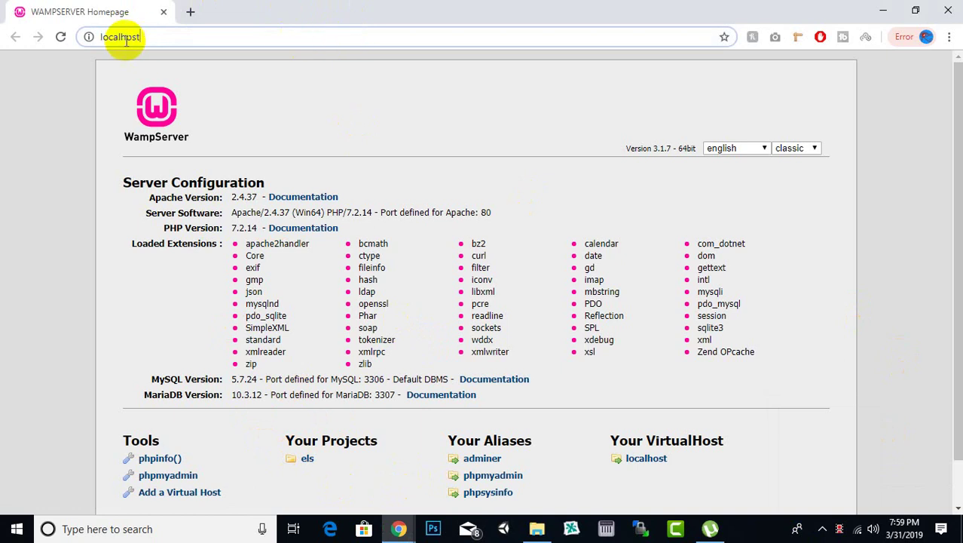
left_click_drag(97, 36, 138, 37)
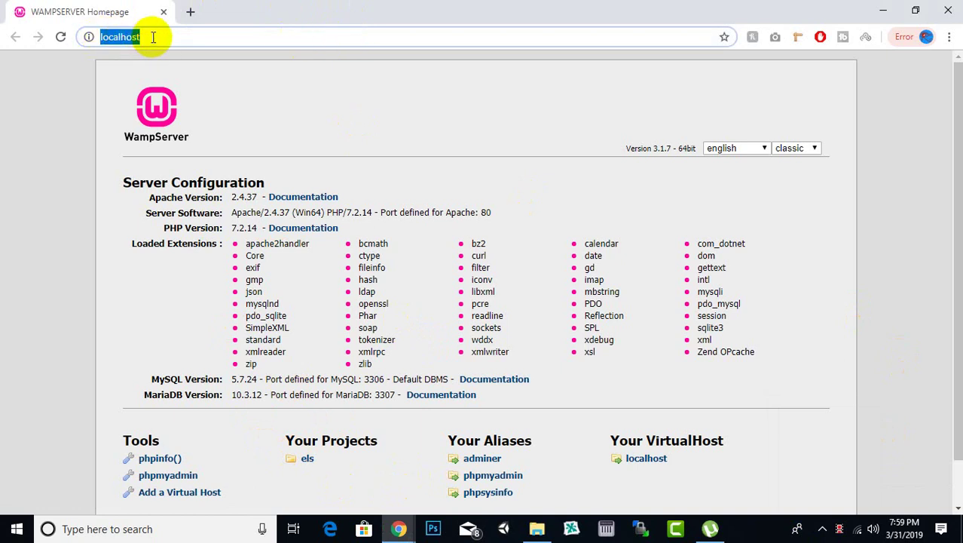
left_click(154, 36)
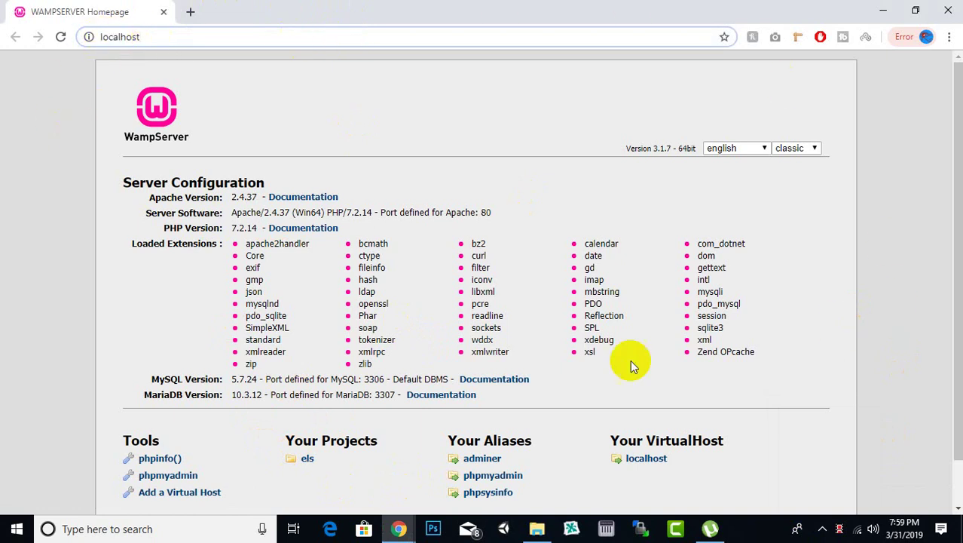
scroll(401, 112, "down", 1)
scroll(402, 110, "up", 1)
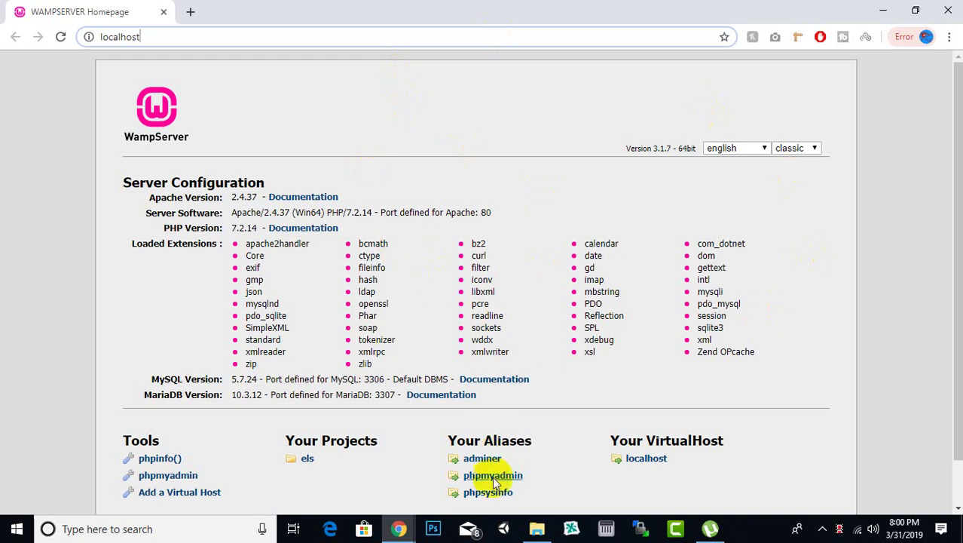
left_click(536, 528)
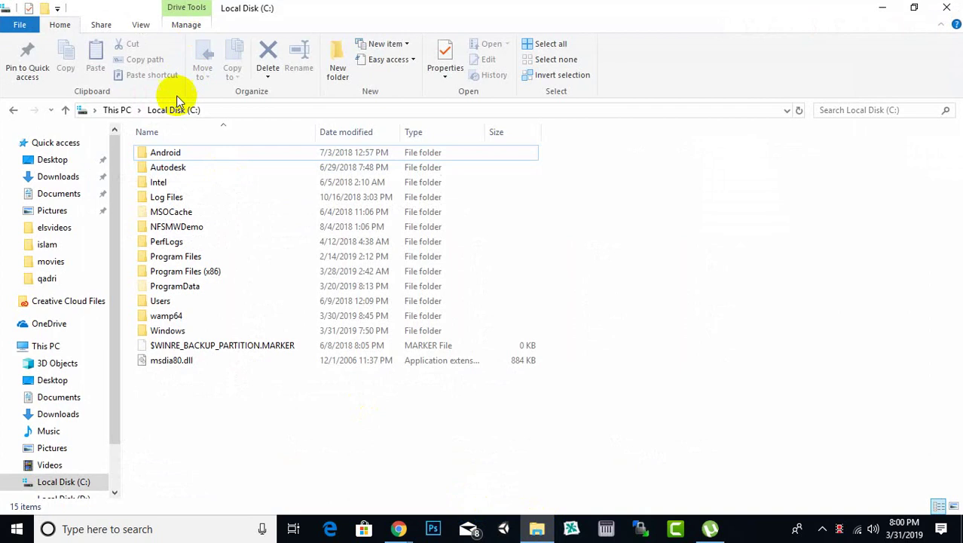
Open wamp64 and then its www folder in File Explorer
left_click(173, 316)
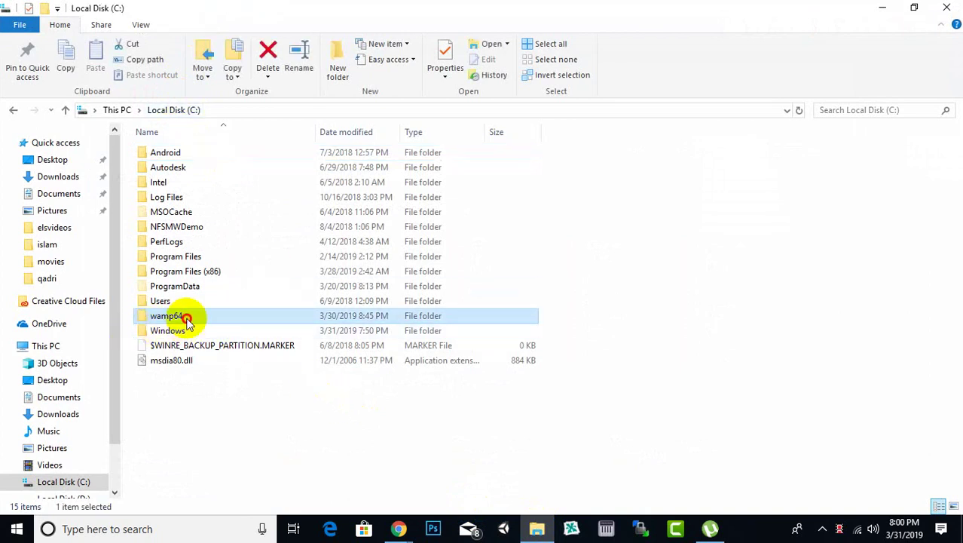
double_click(187, 321)
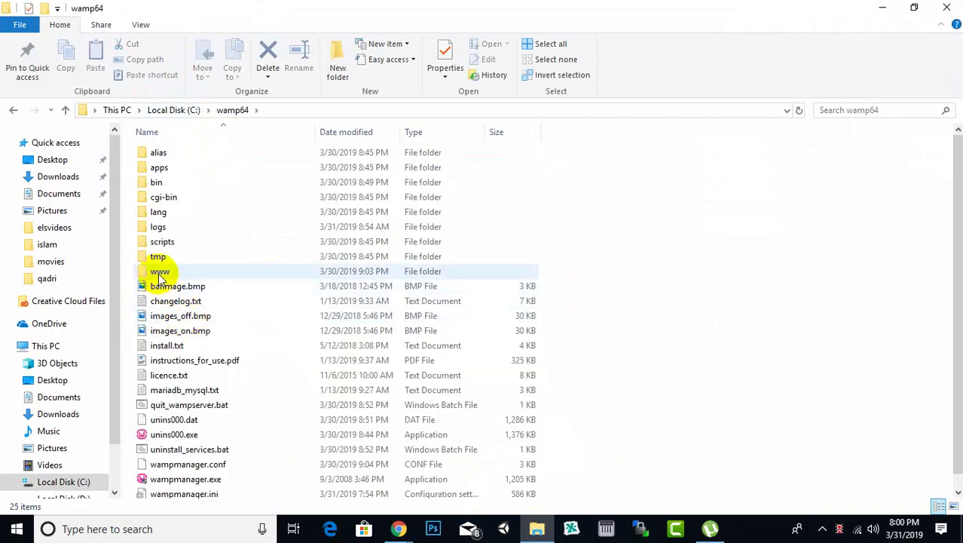
double_click(172, 273)
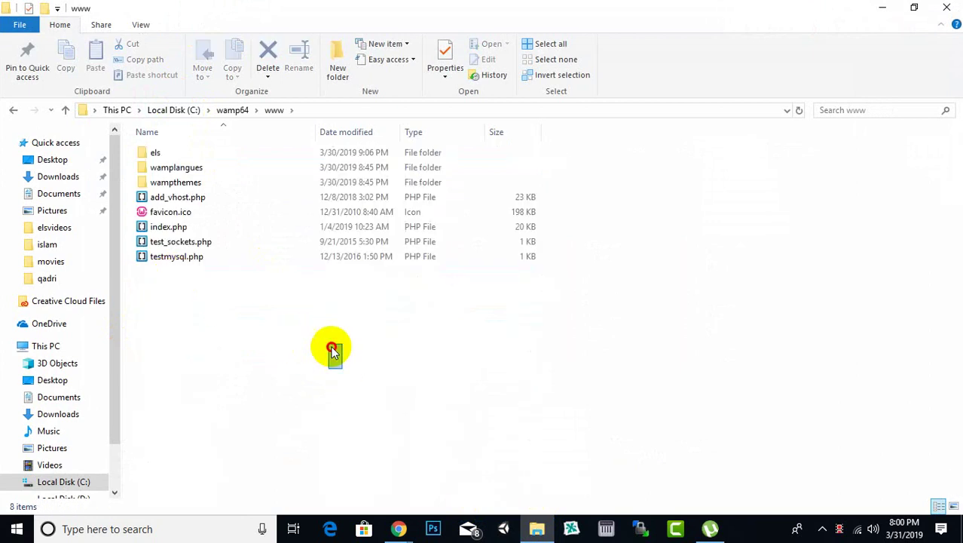
left_click_drag(343, 369, 339, 333)
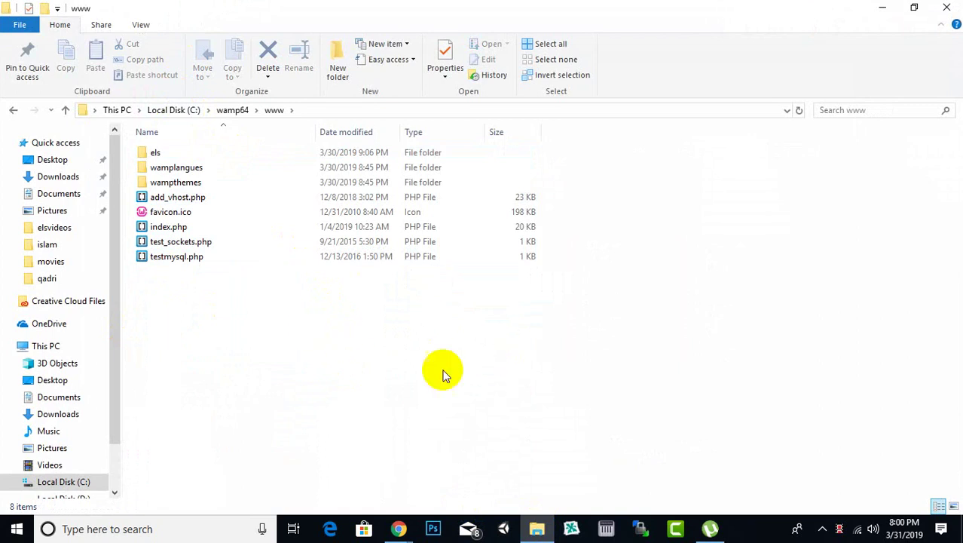
Close the two Torrent/ExpressVPN Chrome windows from the taskbar previews
left_click(399, 530)
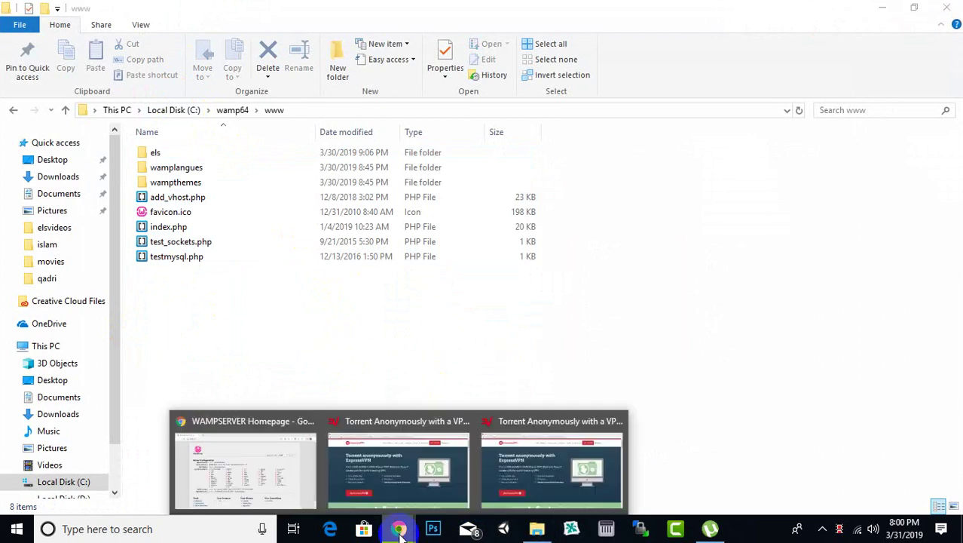
mouse_move(260, 444)
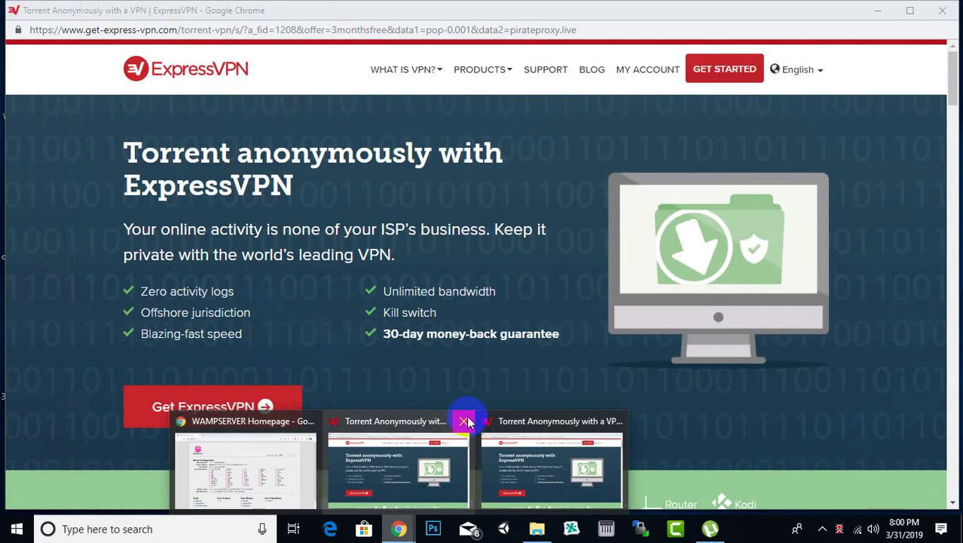
left_click(462, 419)
mouse_move(533, 421)
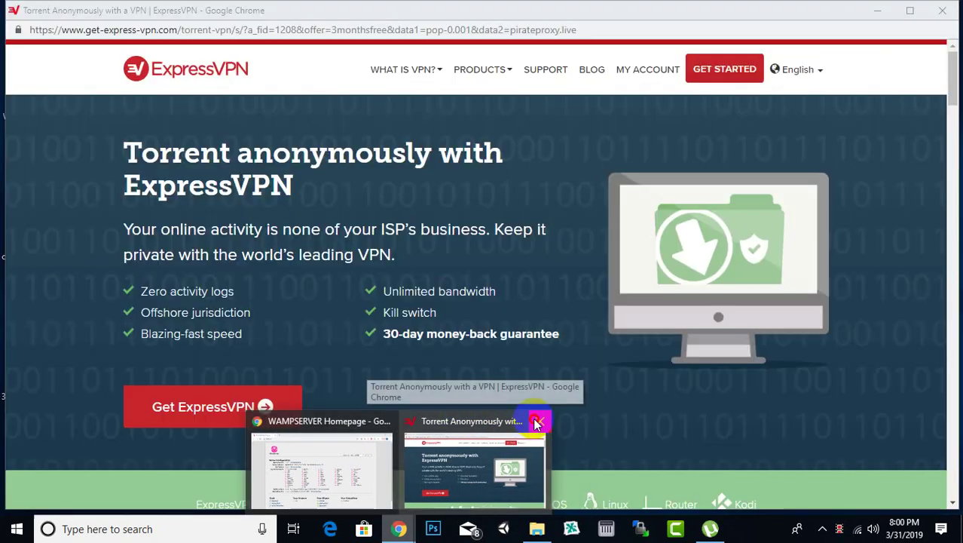
left_click(535, 420)
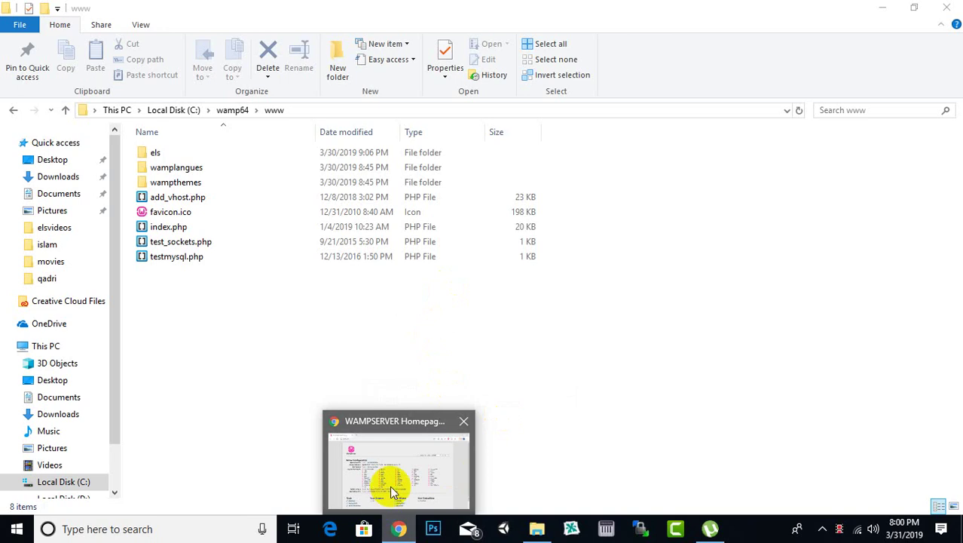
left_click(434, 152)
double_click(151, 153)
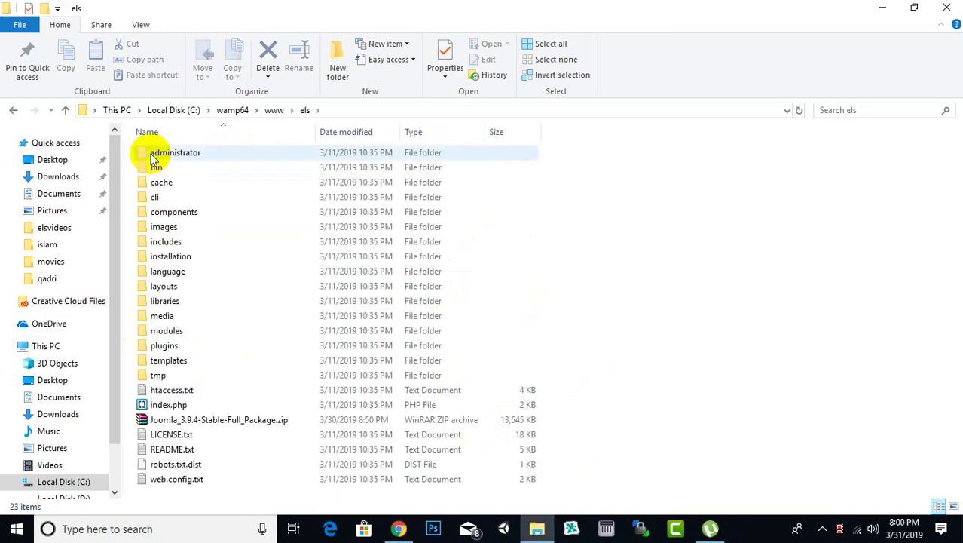
left_click(494, 420)
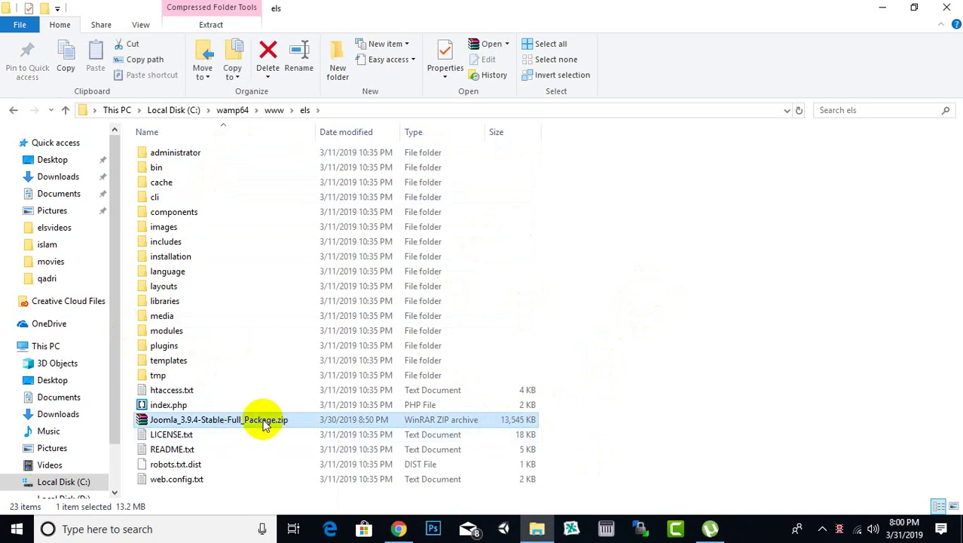
key("Delete")
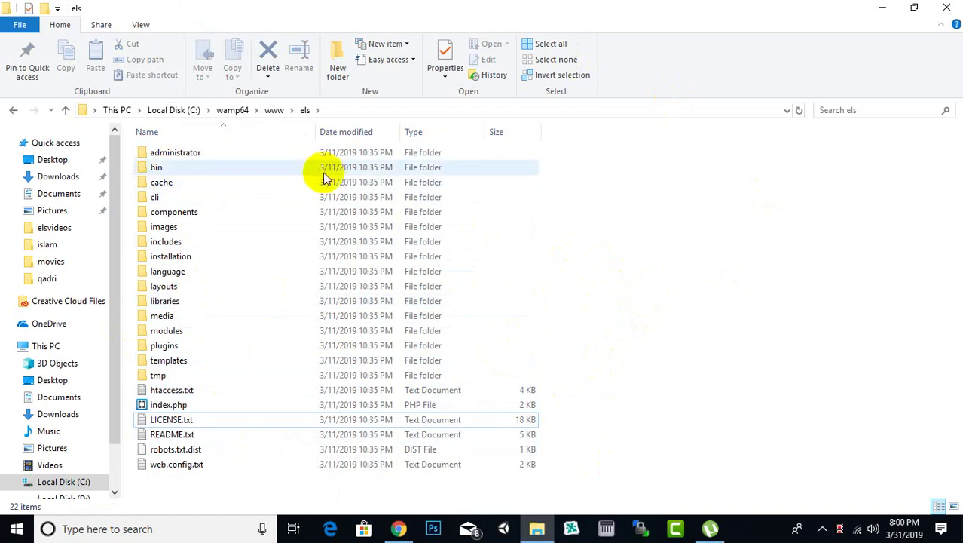
left_click(277, 111)
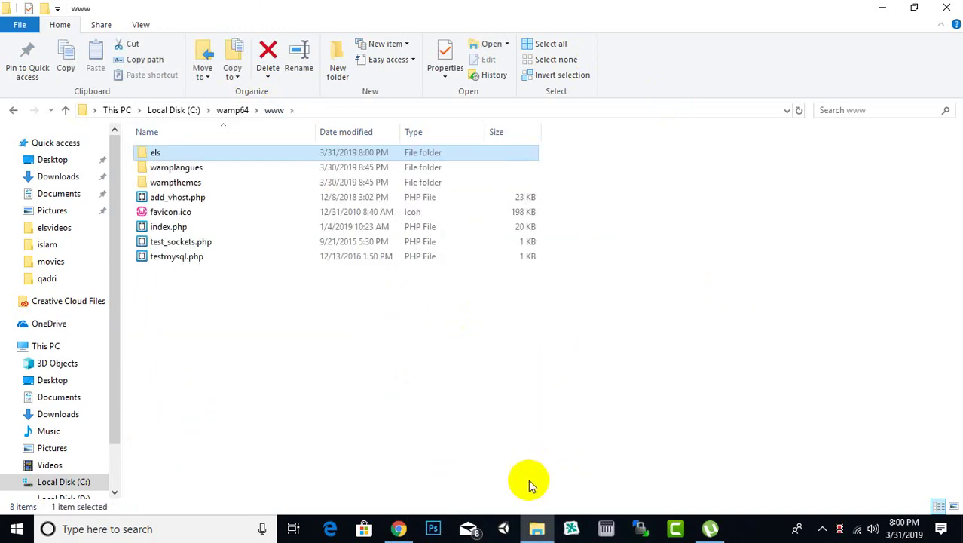
left_click(398, 527)
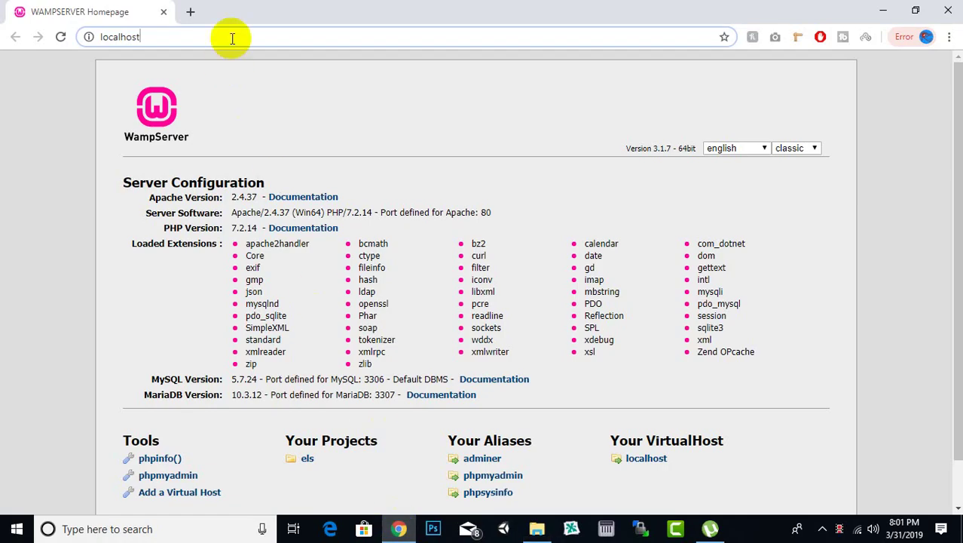
Load localhost/els in Chrome to bring up the Joomla installer's Main Configuration form
type("/")
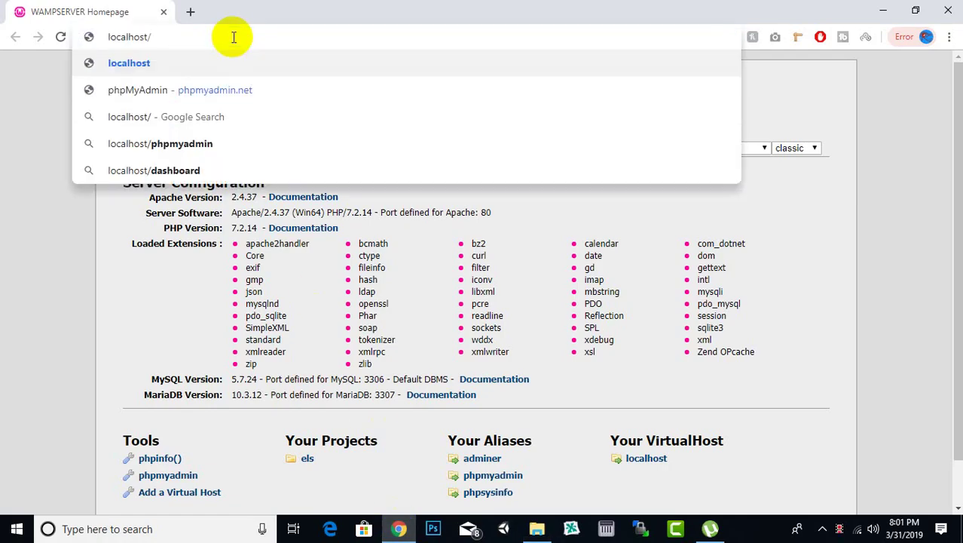
type("els")
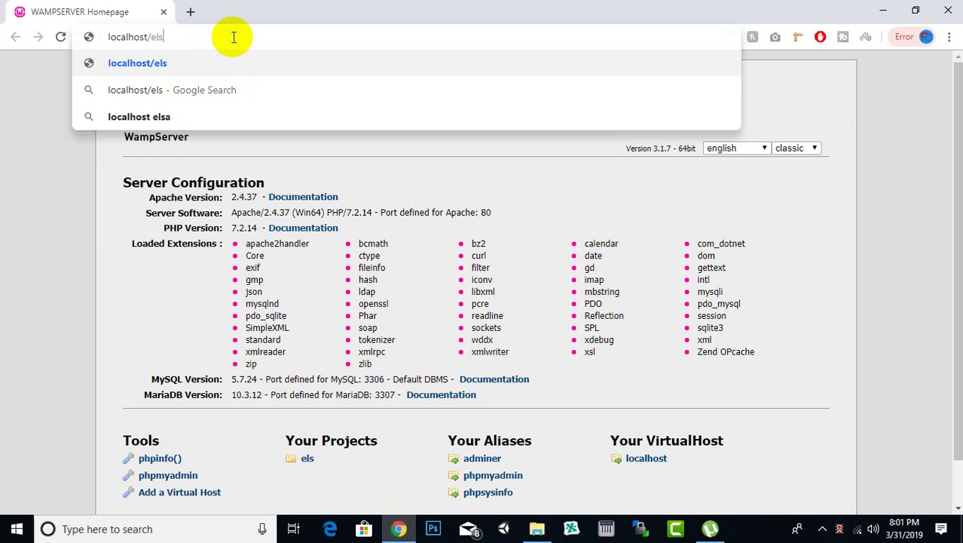
key("Return")
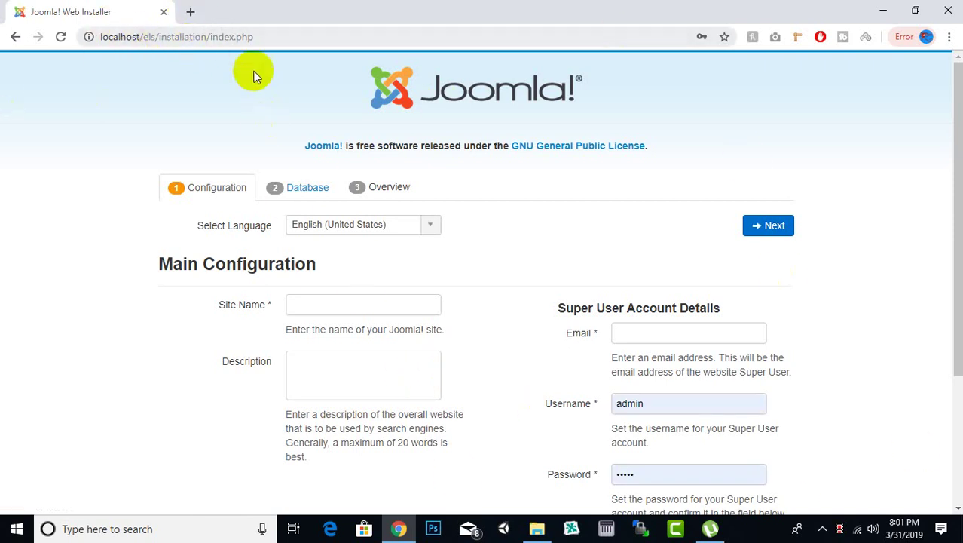
scroll(401, 318, "down", 2)
scroll(401, 318, "down", 1)
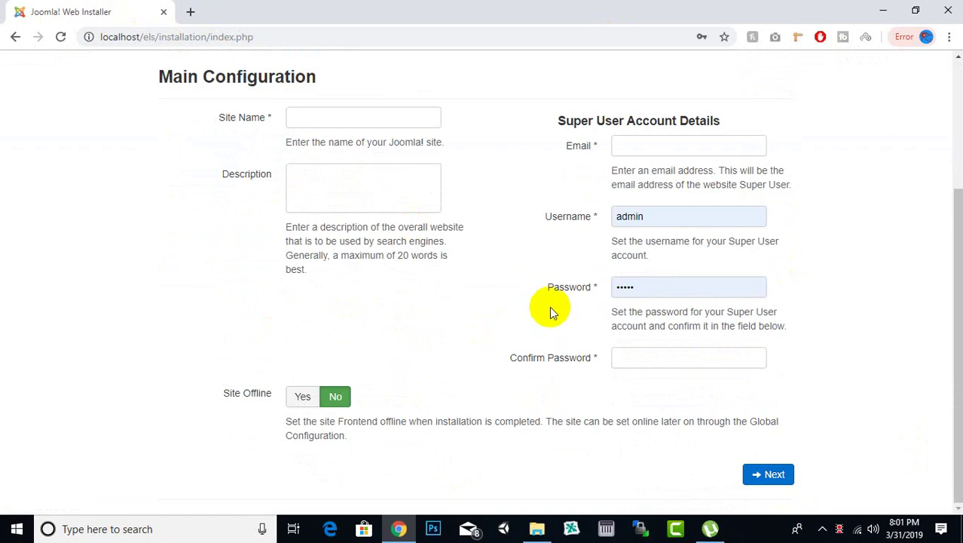
scroll(551, 309, "up", 3)
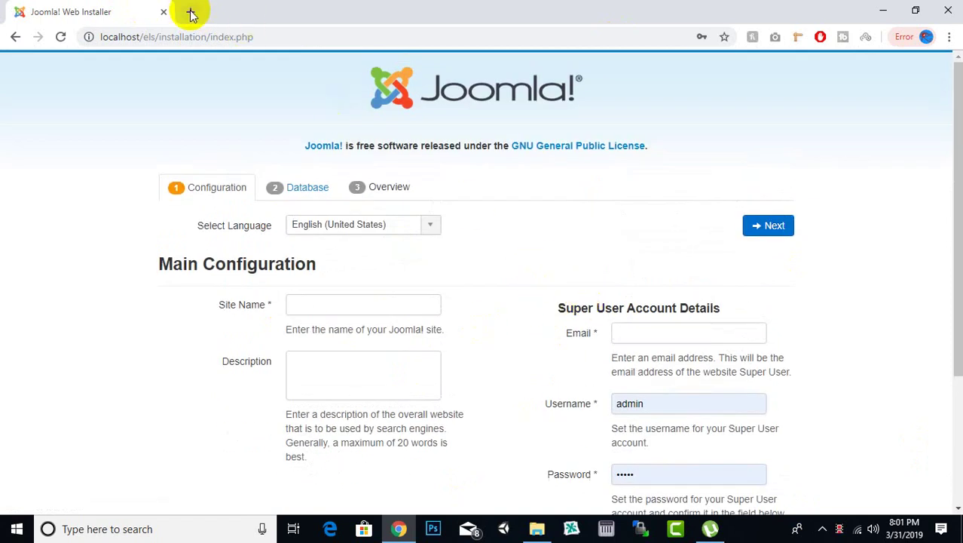
Load localhost/phpmyadmin in a new Chrome tab
left_click(192, 13)
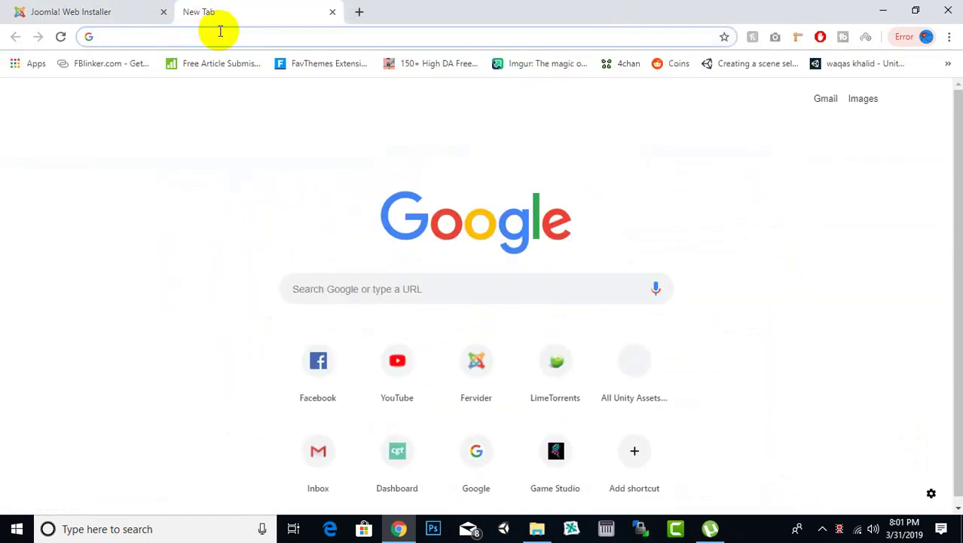
type("localhost")
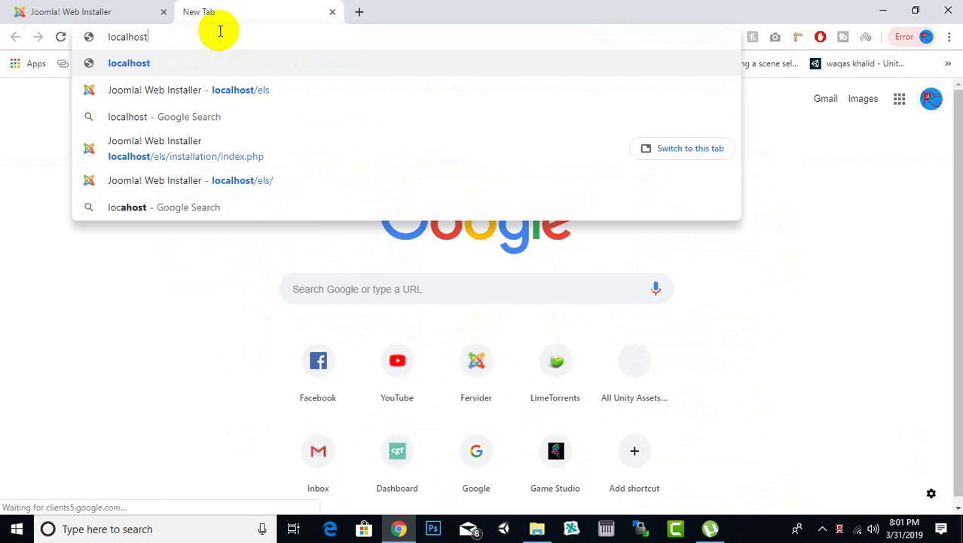
type("/p")
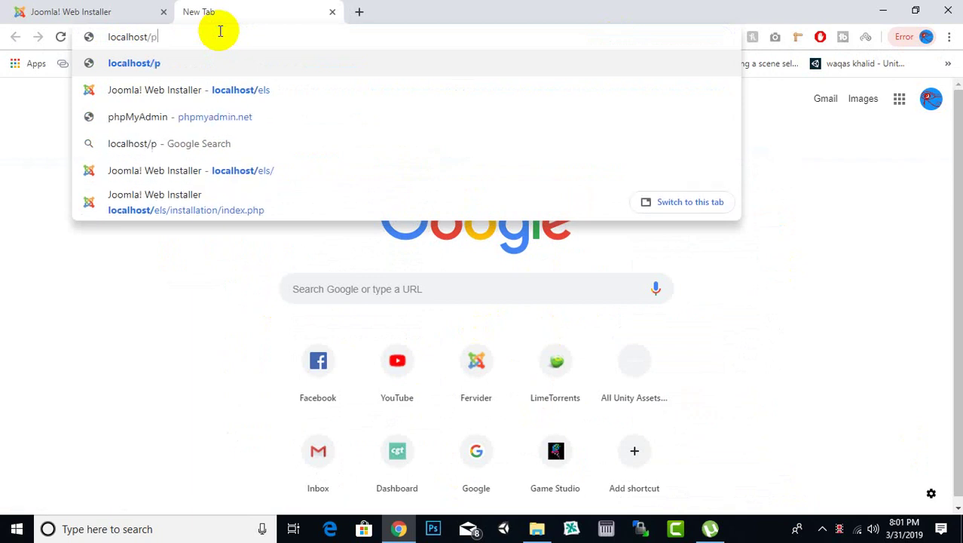
type("hpmy")
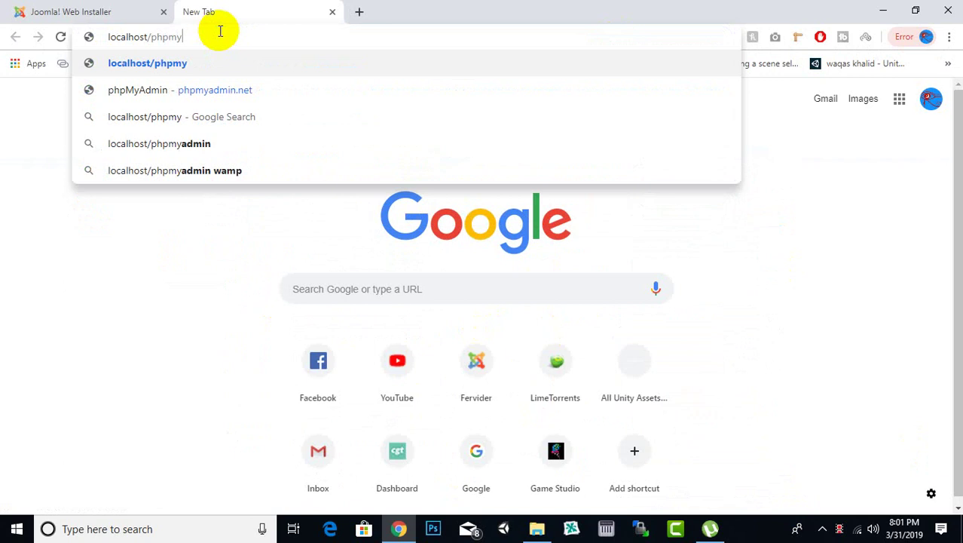
type("admin")
key("Return")
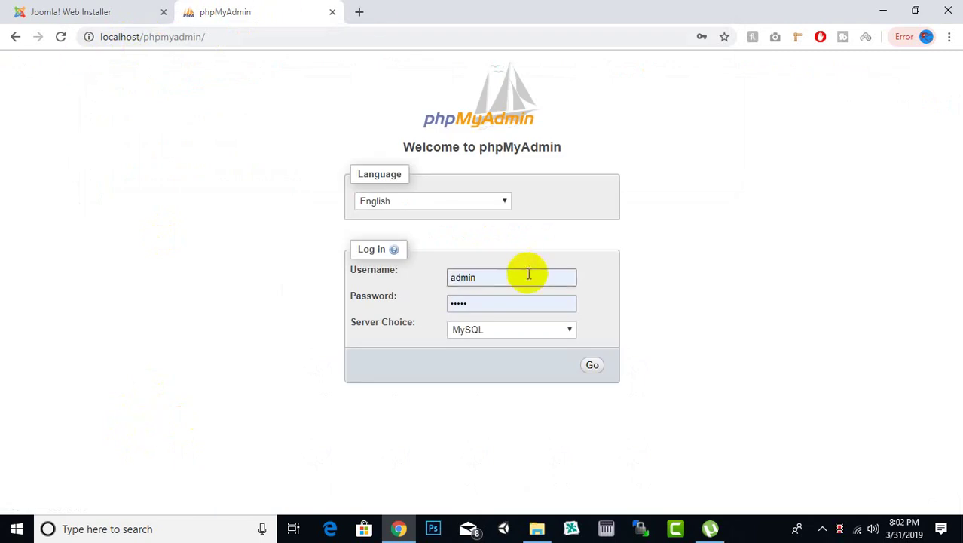
Try logging into phpMyAdmin with the saved credentials, then retry with the password cleared
double_click(490, 272)
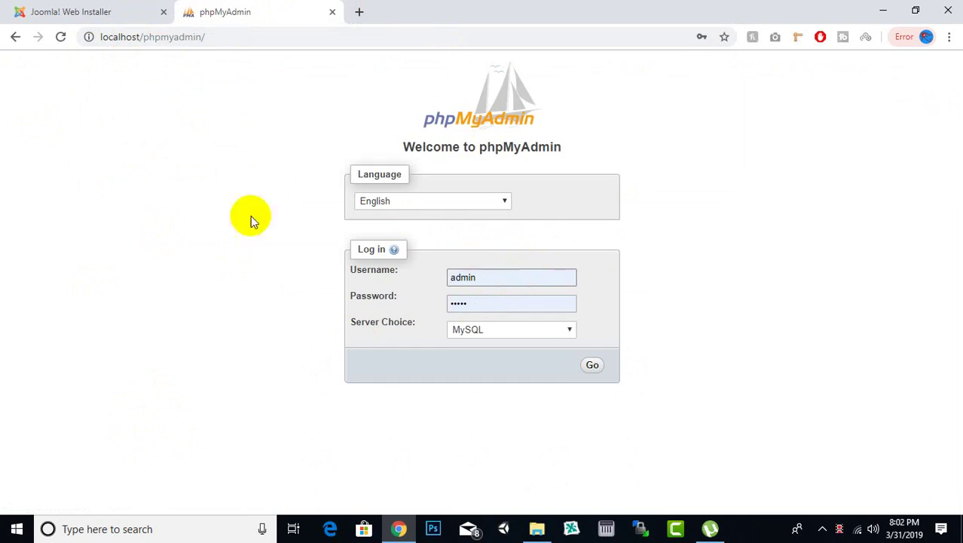
left_click(536, 276)
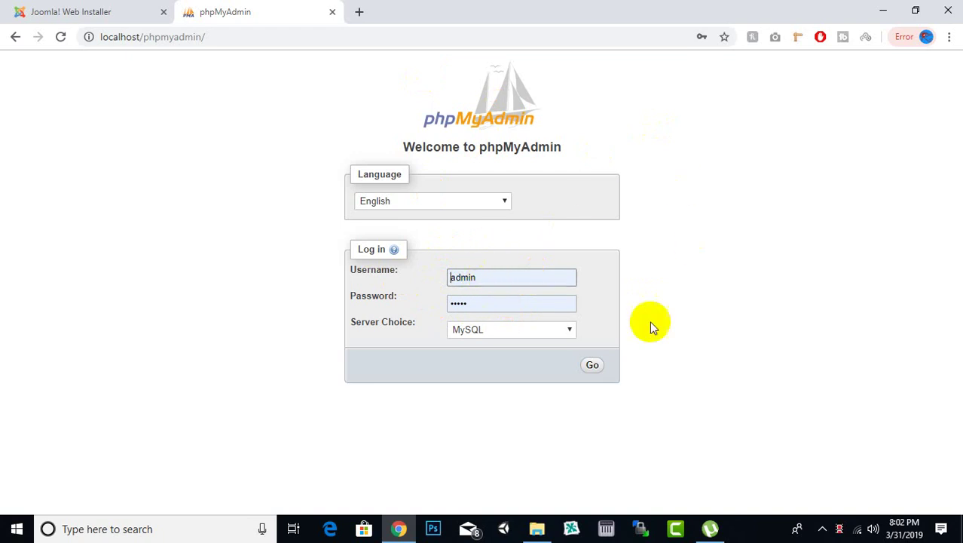
left_click(589, 367)
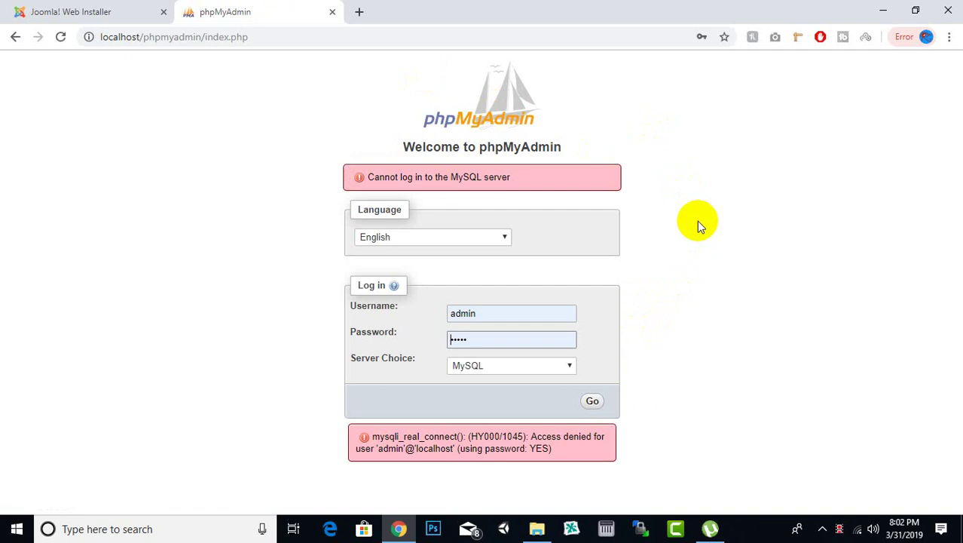
left_click(517, 337)
left_click_drag(510, 336, 386, 349)
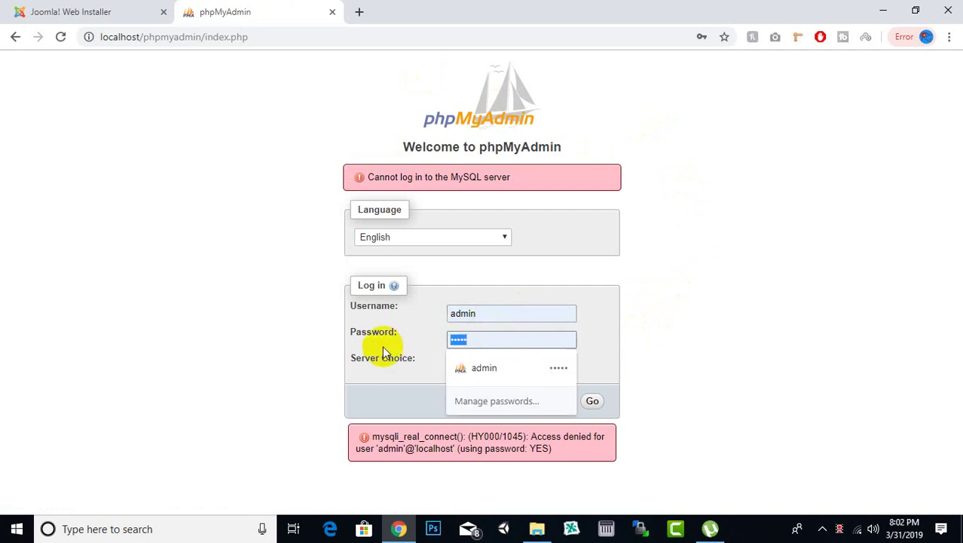
key("BackSpace")
left_click(729, 324)
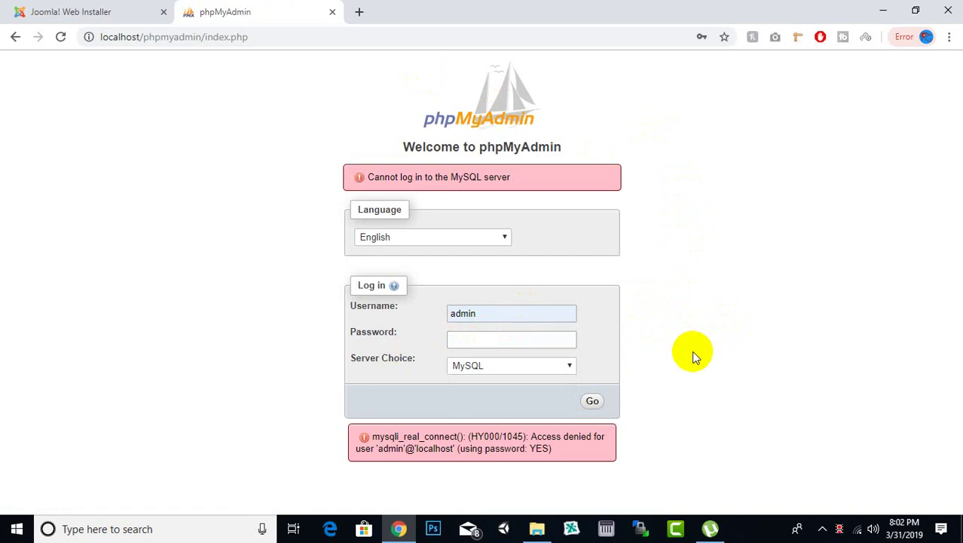
left_click(594, 401)
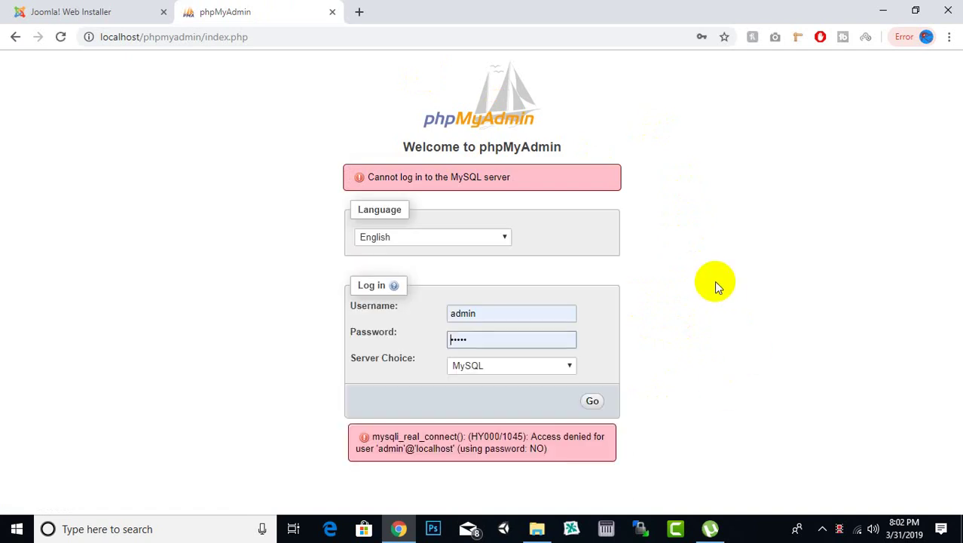
Clear both the username and password fields and submit the login form
left_click(473, 314)
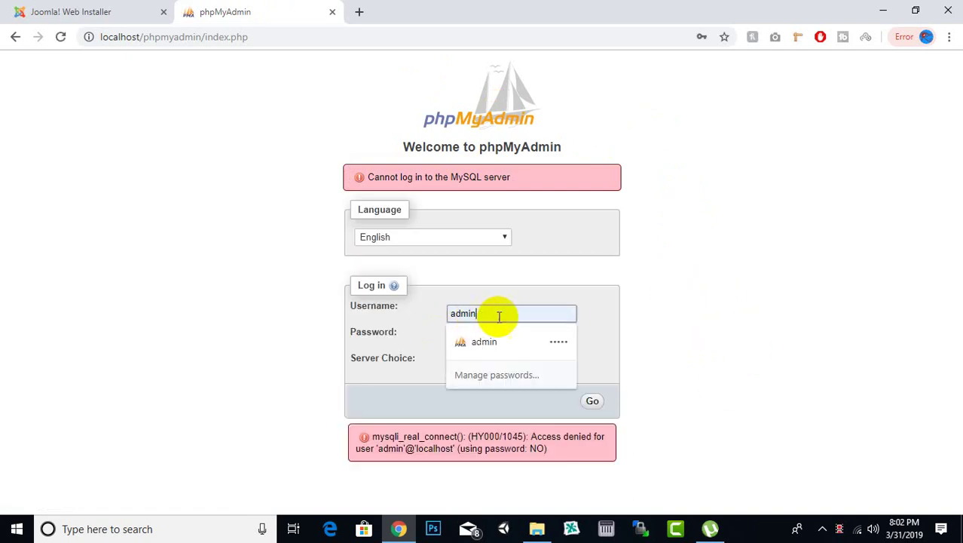
left_click_drag(556, 313, 308, 327)
type("admi")
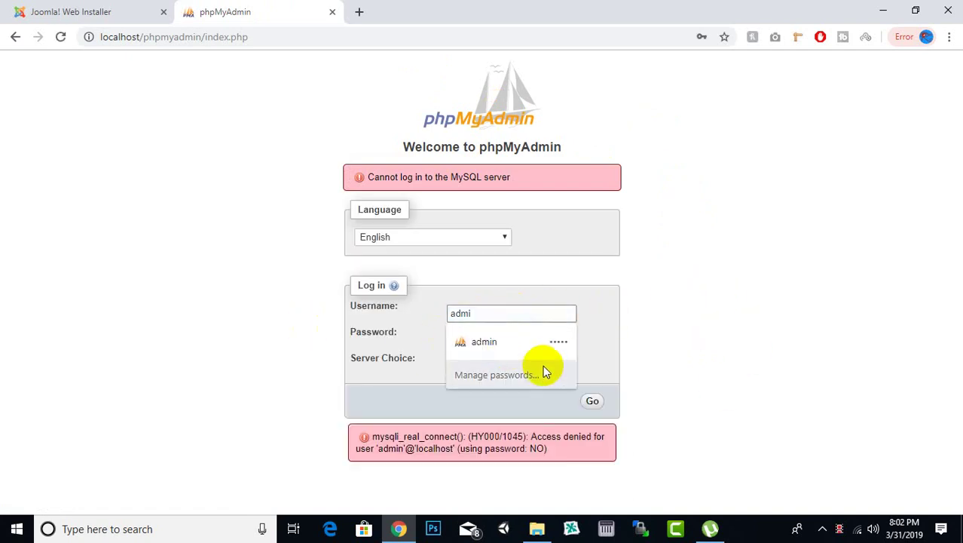
left_click(679, 319)
left_click(509, 309)
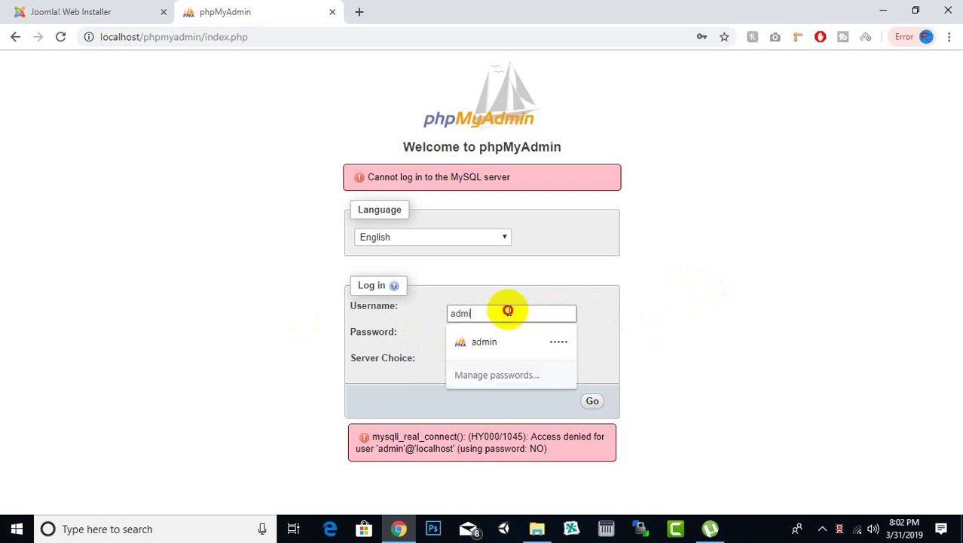
left_click_drag(508, 310, 398, 314)
key("BackSpace")
left_click(631, 339)
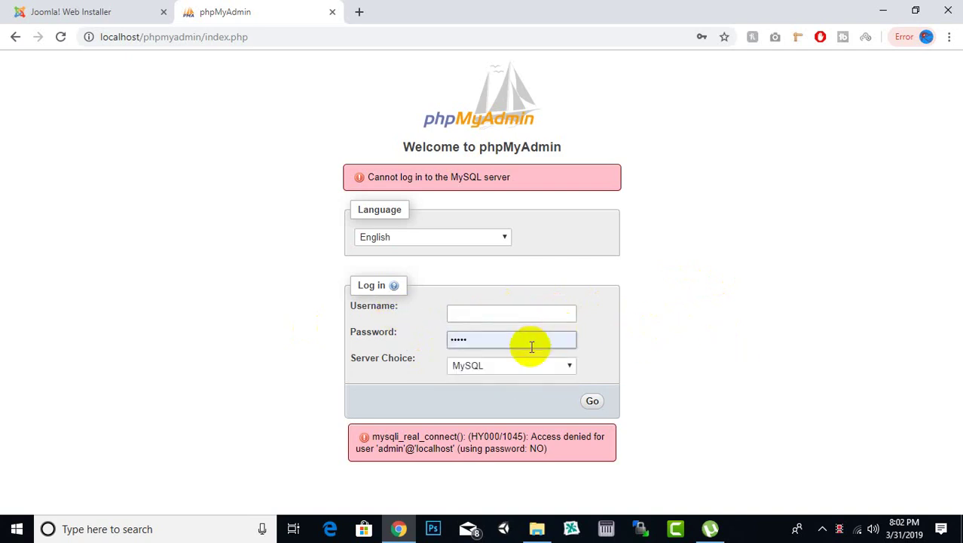
left_click_drag(531, 346, 370, 345)
key("BackSpace")
left_click(746, 338)
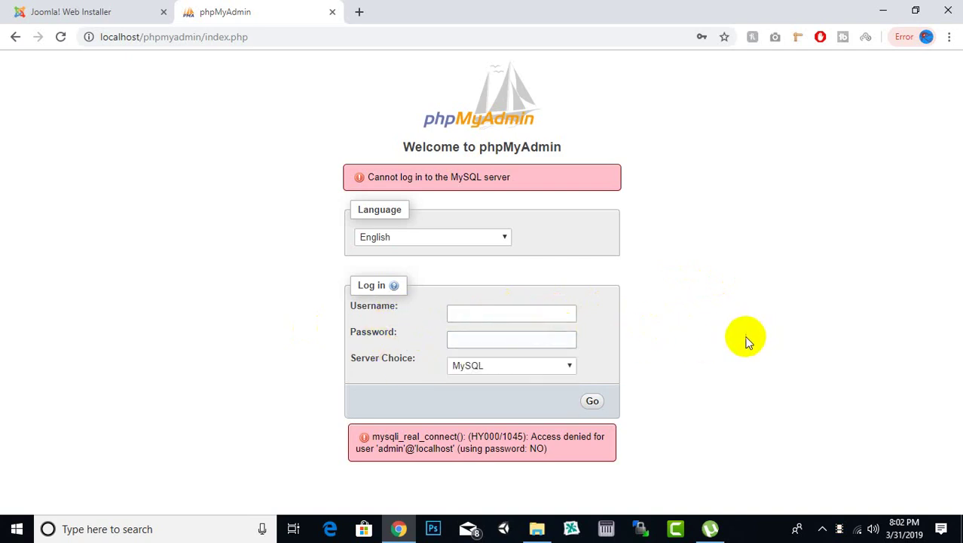
left_click(593, 402)
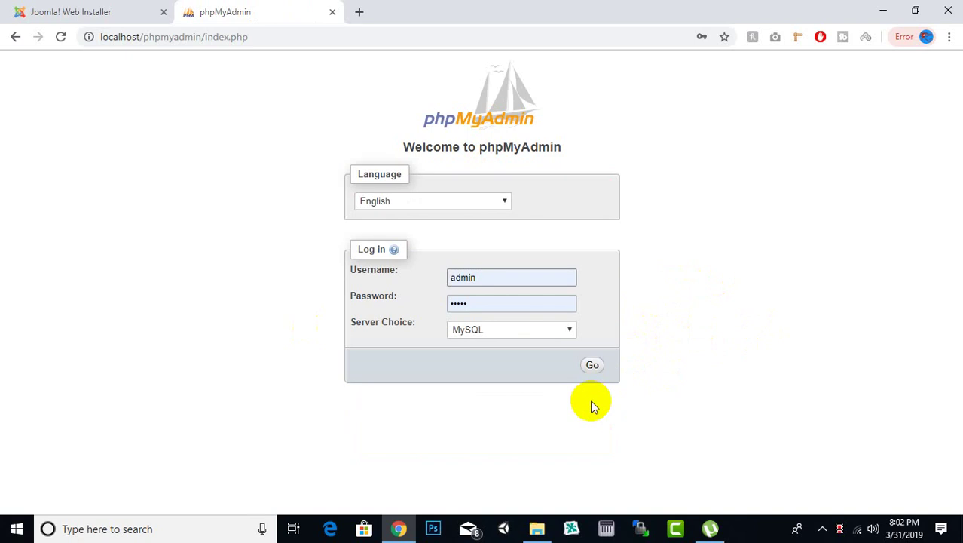
Log in as root with an empty password to reach the server overview
double_click(493, 277)
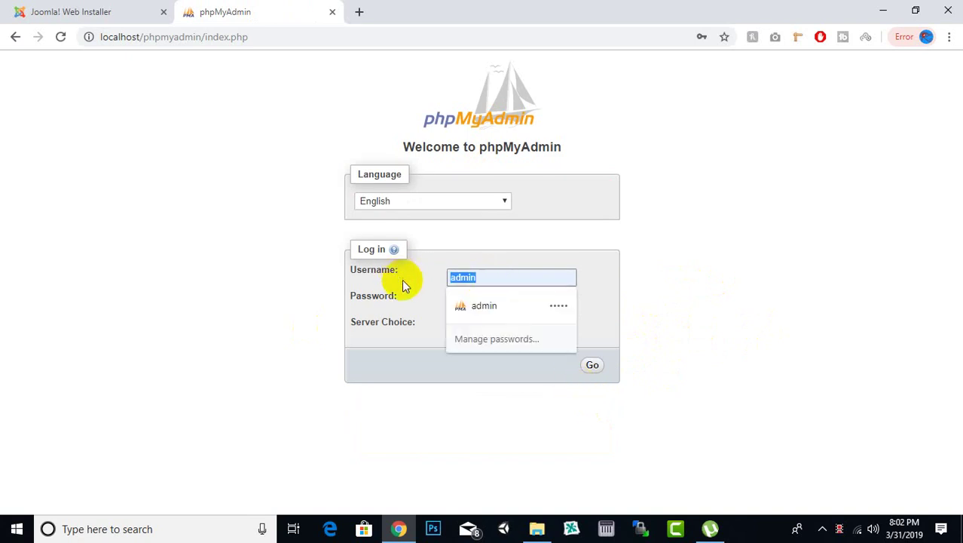
type("root")
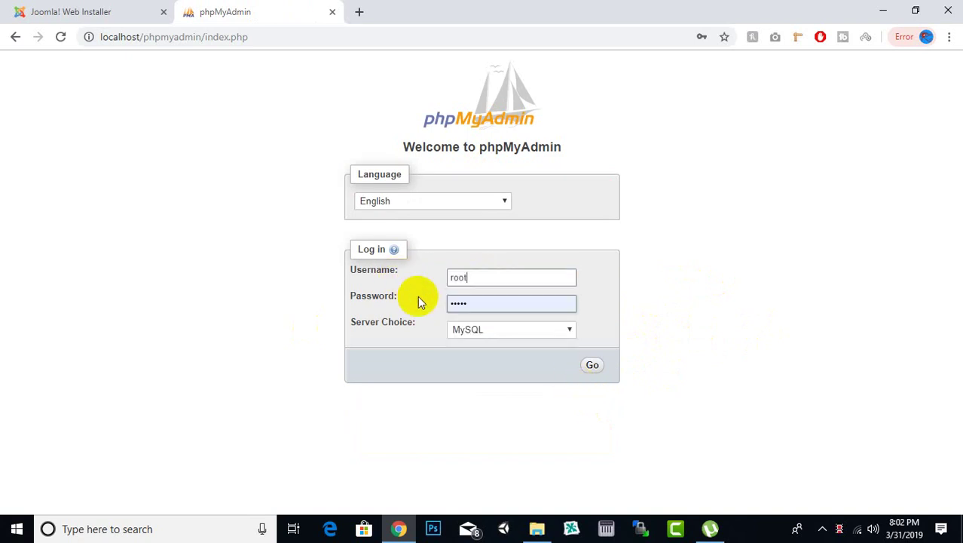
key("Tab")
key("BackSpace")
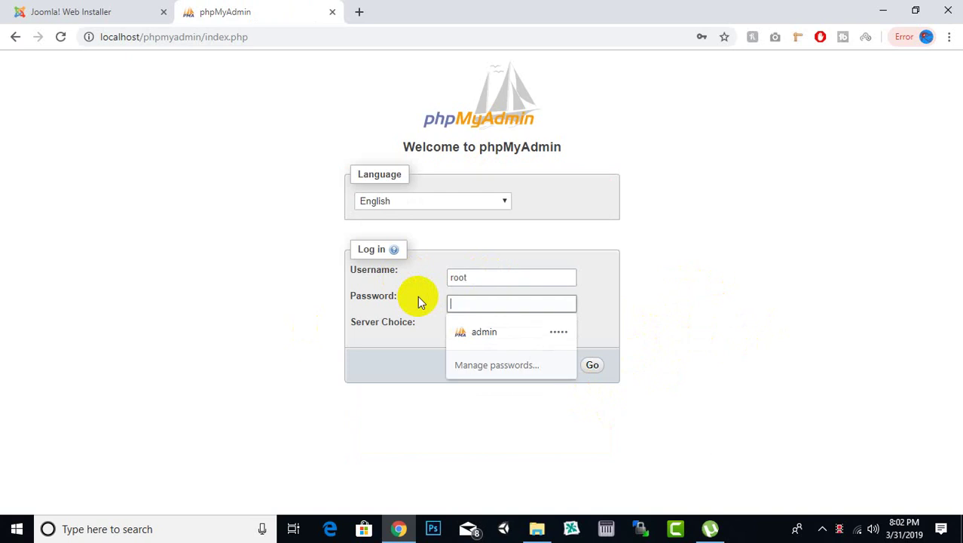
left_click(285, 264)
left_click(593, 364)
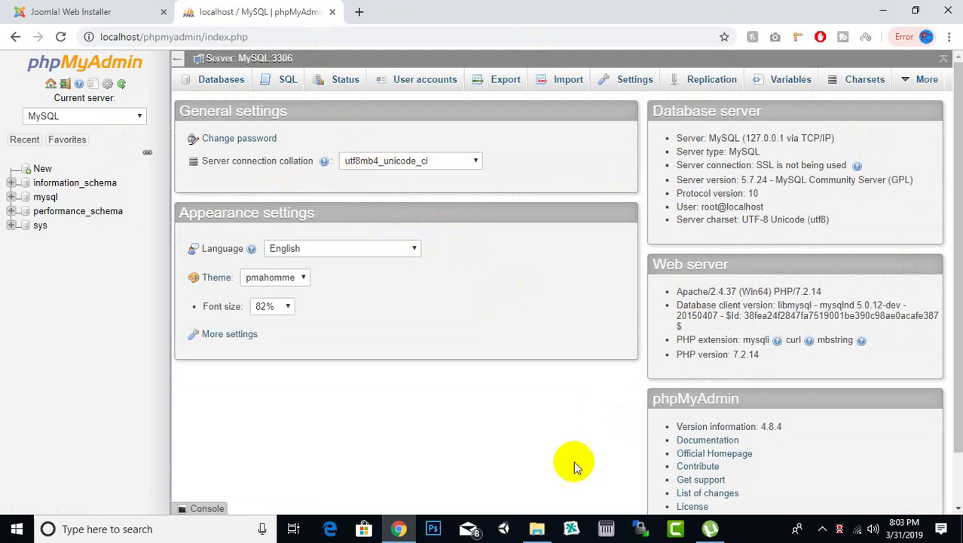
left_click(544, 527)
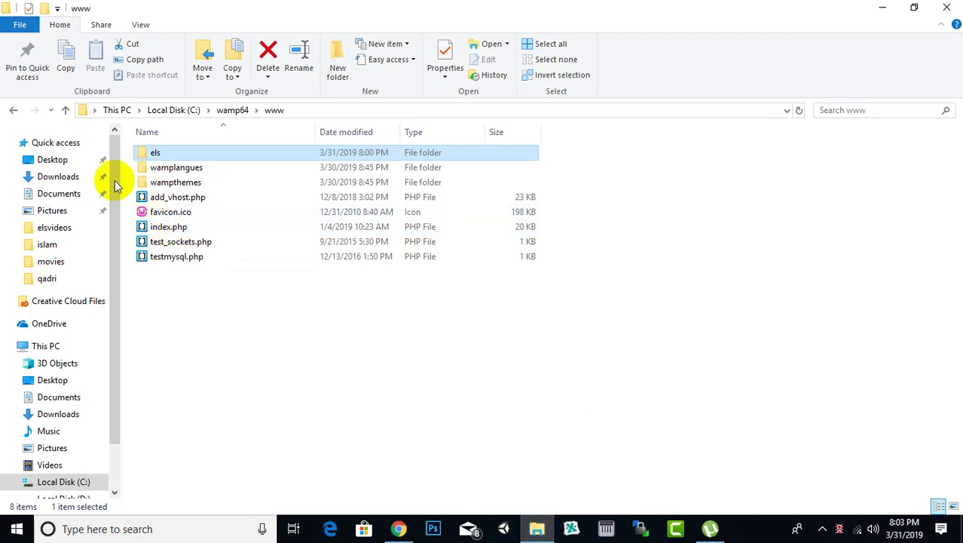
Browse the Desktop's elsvideos and expertlocatingsystemELS folders, then minimize File Explorer
left_click(74, 159)
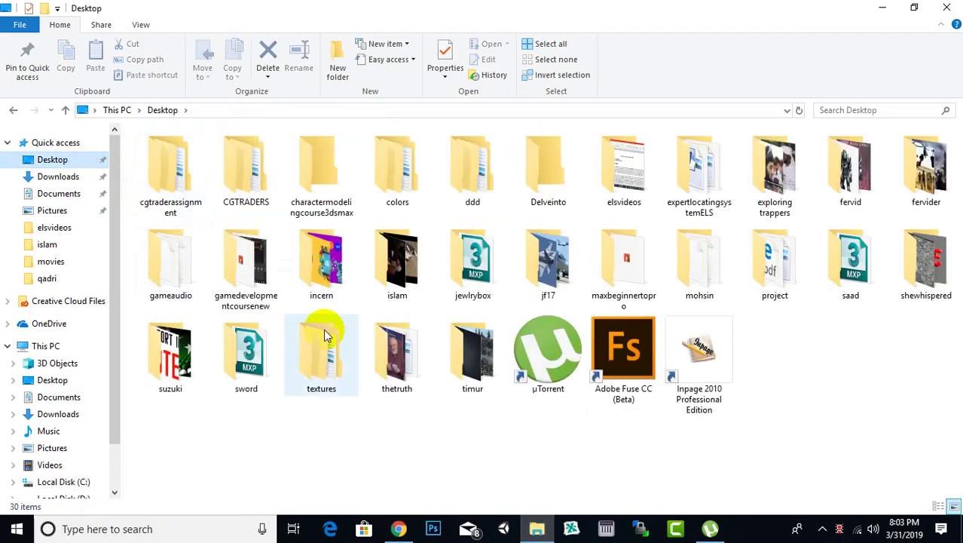
double_click(624, 169)
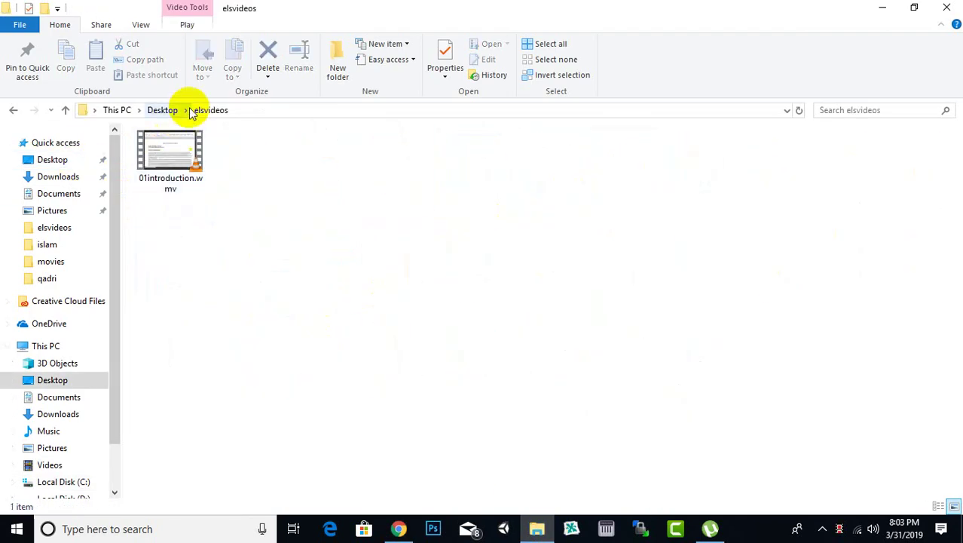
left_click(165, 110)
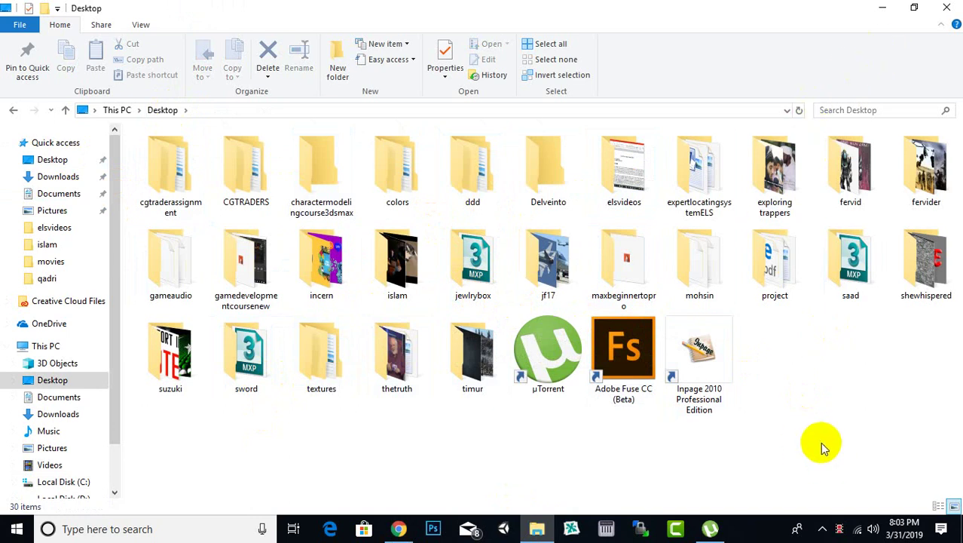
double_click(708, 203)
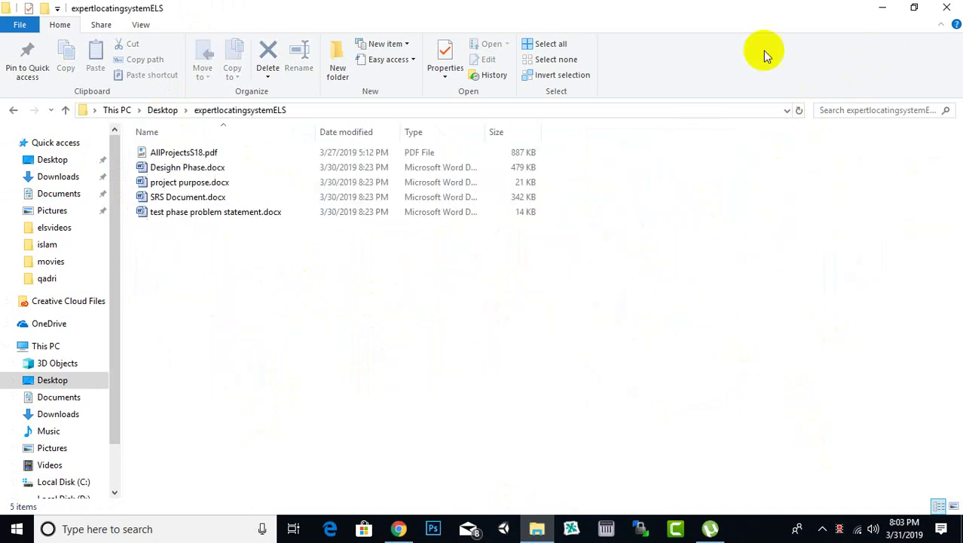
left_click(883, 7)
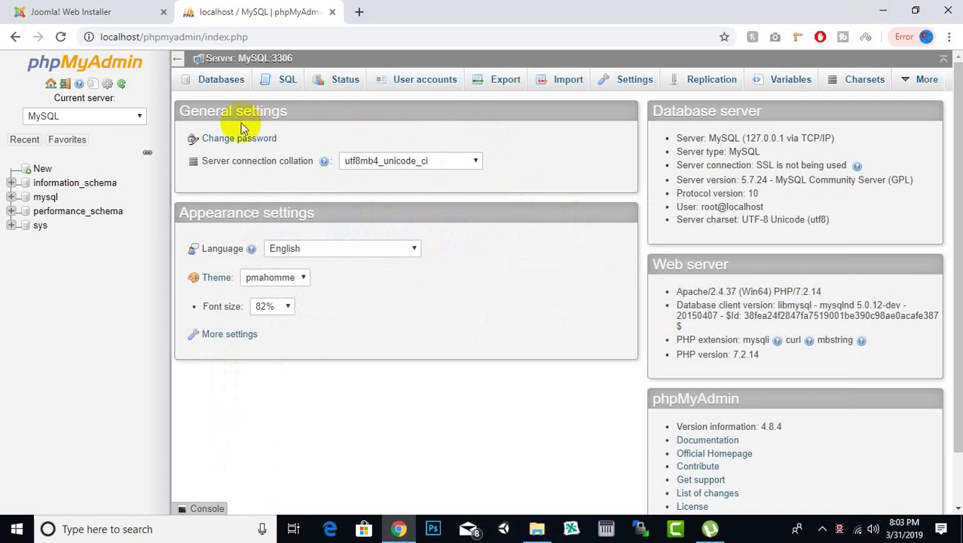
Create a new database named elsdatabase in phpMyAdmin and return to the installer tab
left_click(40, 171)
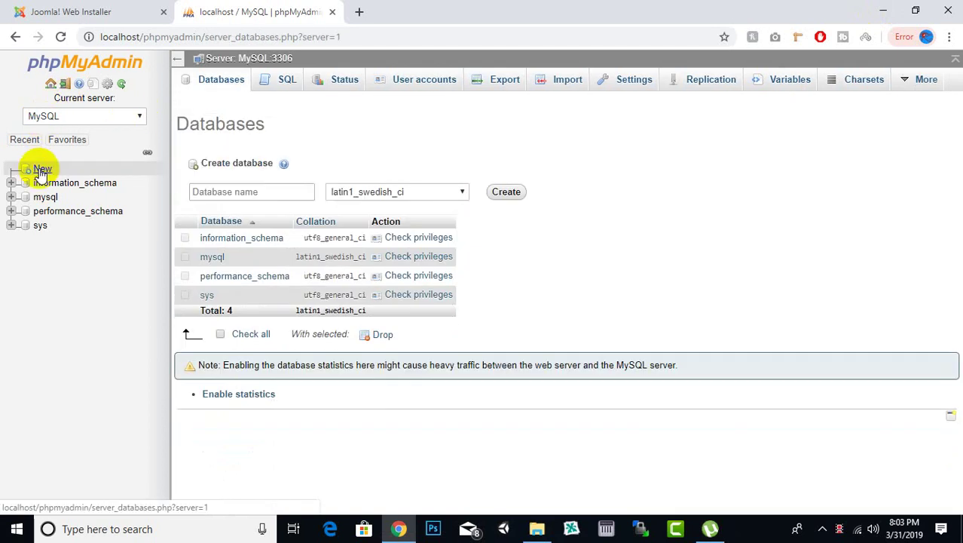
left_click(280, 195)
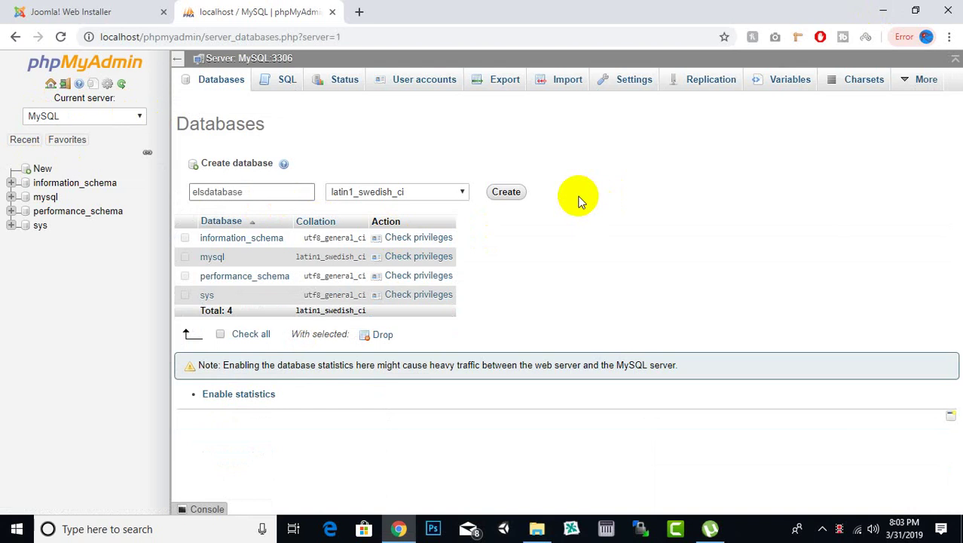
left_click(506, 194)
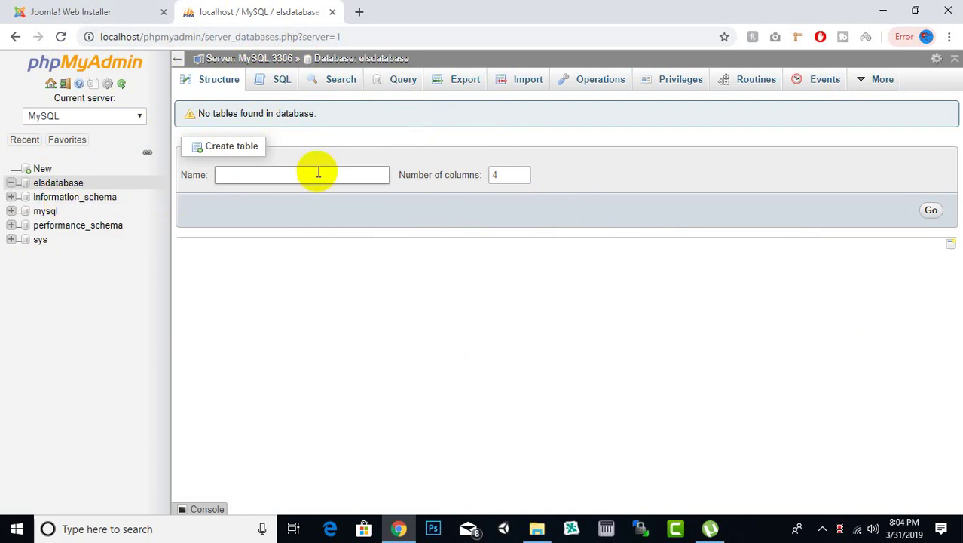
left_click(96, 10)
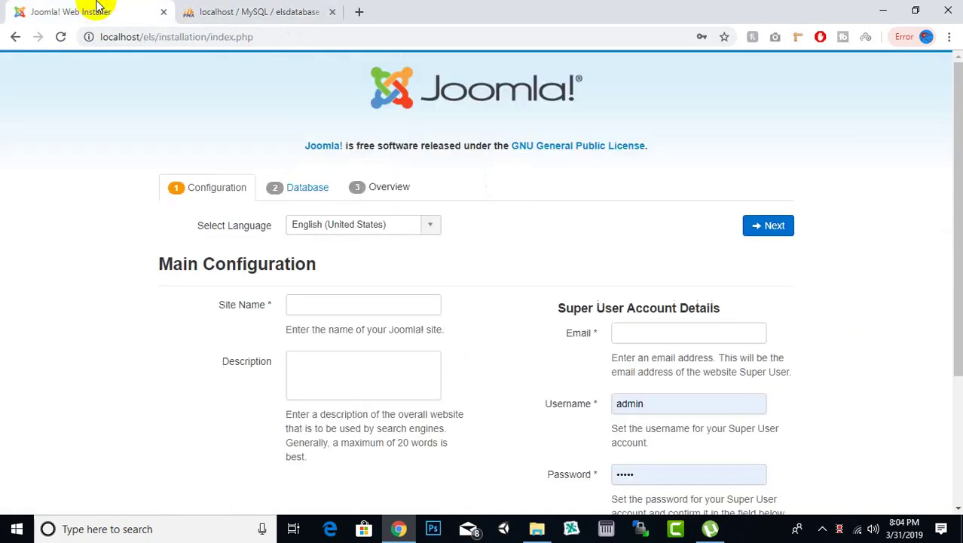
Enter site name ELS Expert Locating System and copy it into the Description
left_click(384, 303)
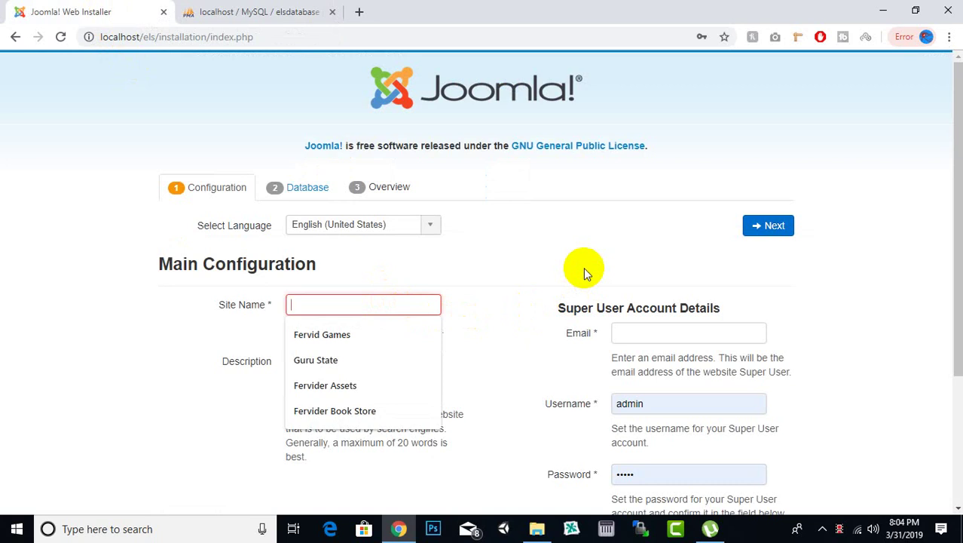
type("ELS Expert Locating System")
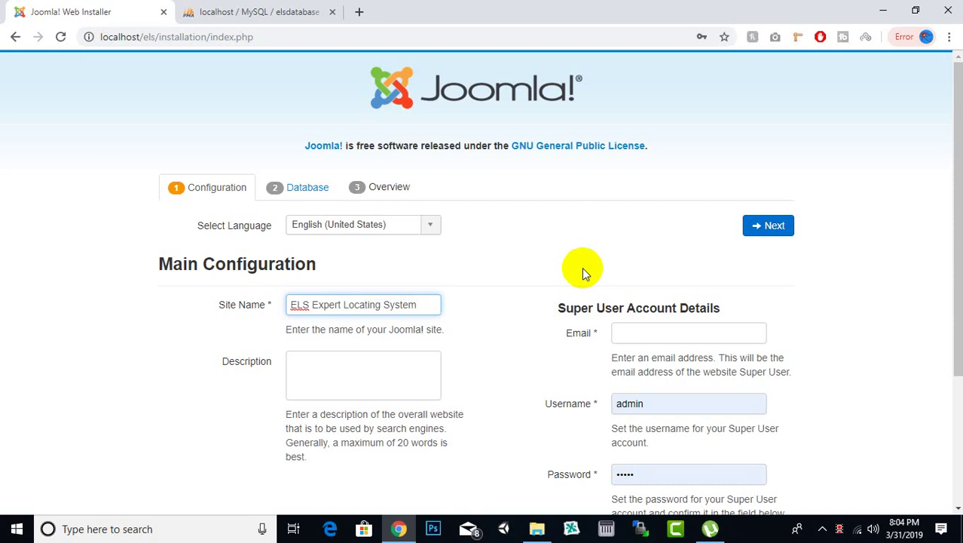
key("ctrl+a")
key("ctrl+c")
left_click(357, 373)
key("ctrl+v")
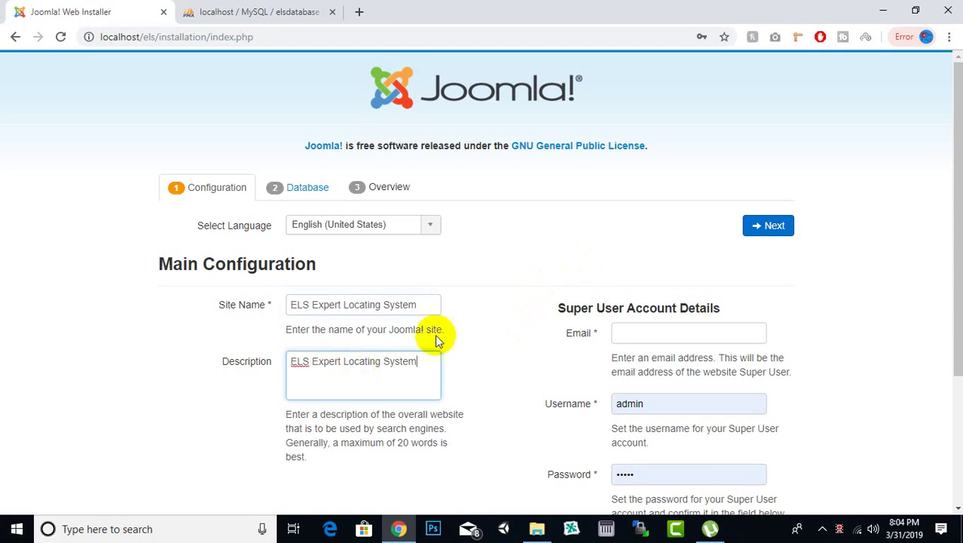
Fill in the super user email address
left_click(683, 332)
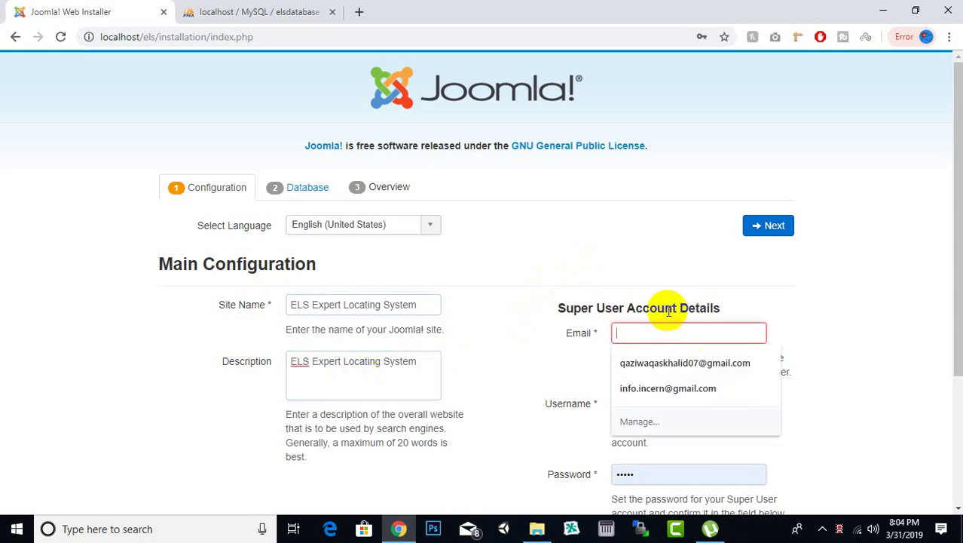
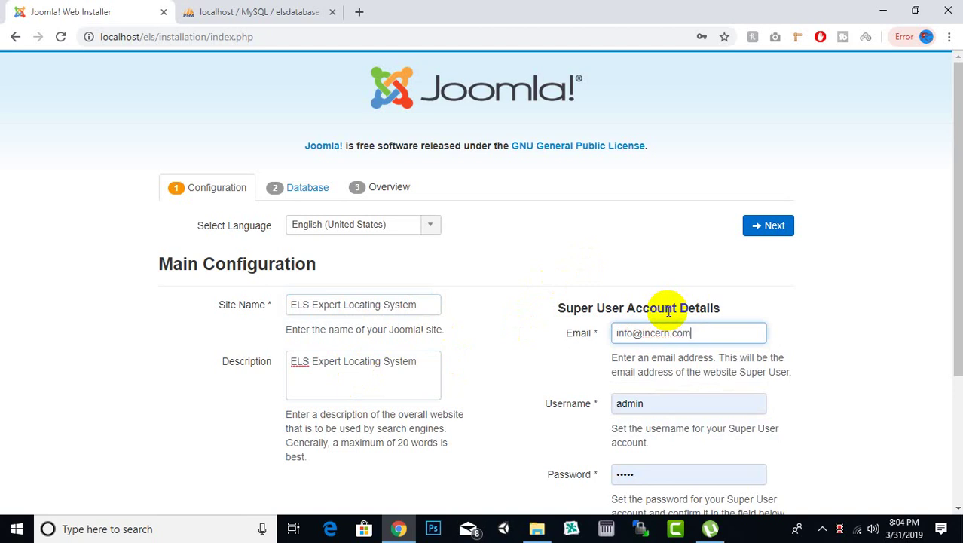
left_click_drag(618, 332, 721, 333)
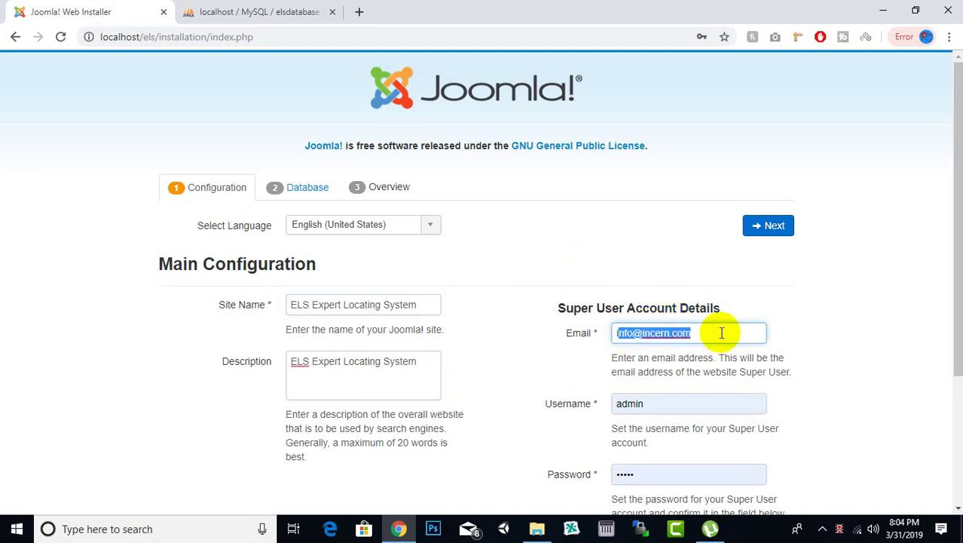
left_click(720, 332)
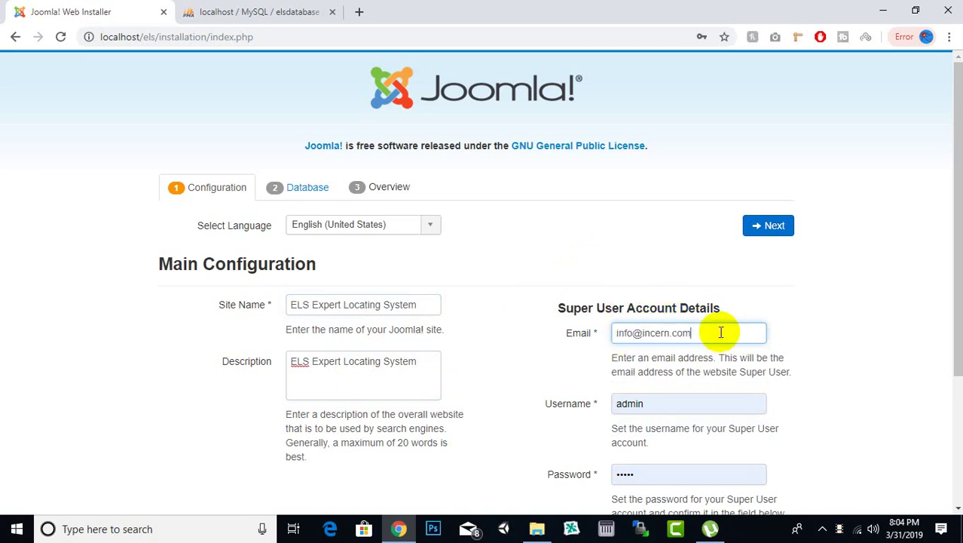
left_click(662, 403)
scroll(646, 336, "down", 2)
left_click(643, 191)
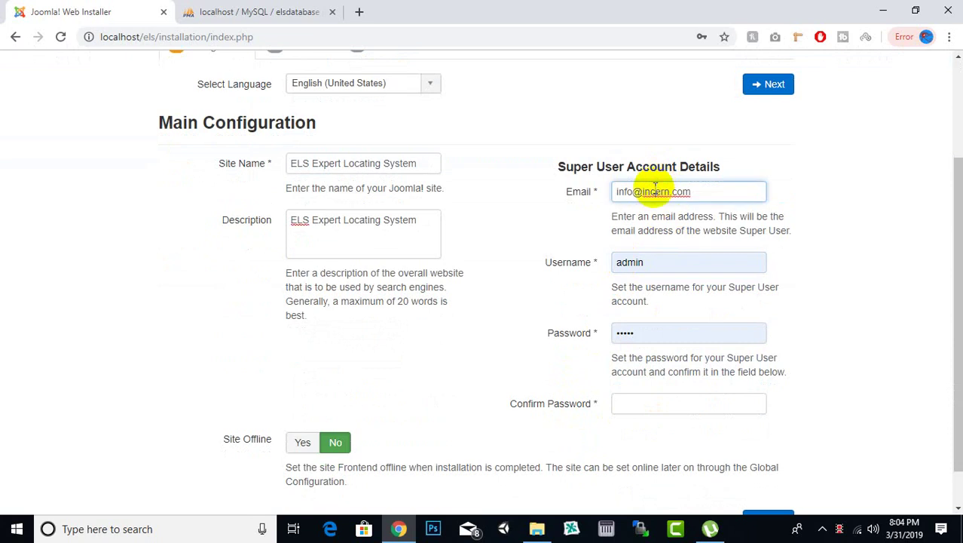
left_click_drag(616, 191, 698, 189)
left_click(651, 189)
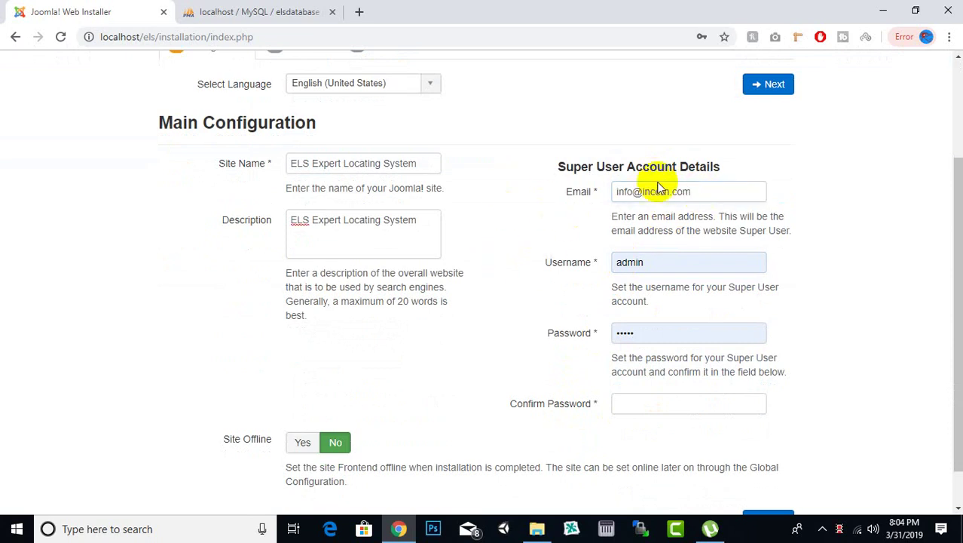
Set the super user username to admin from the saved login suggestion
left_click(656, 268)
left_click(655, 268)
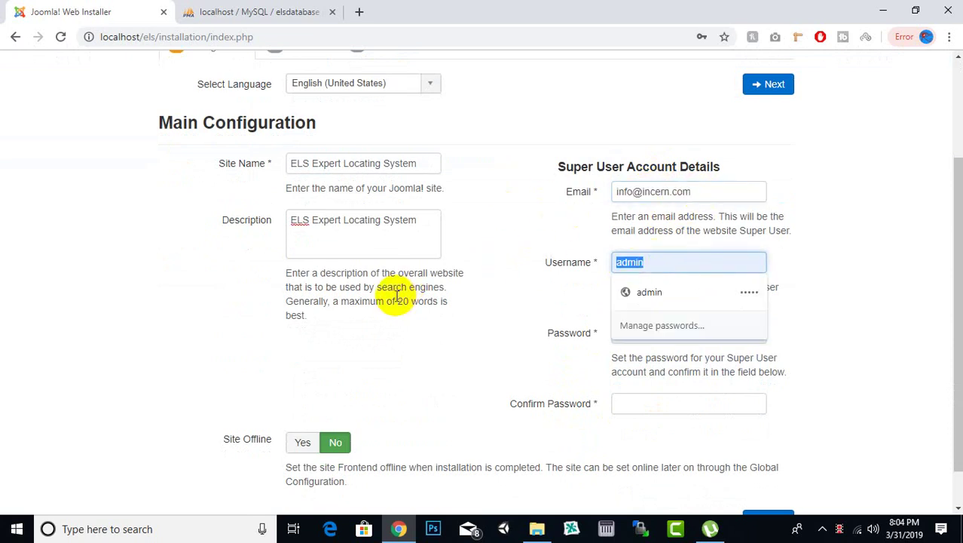
key("Down")
key("Return")
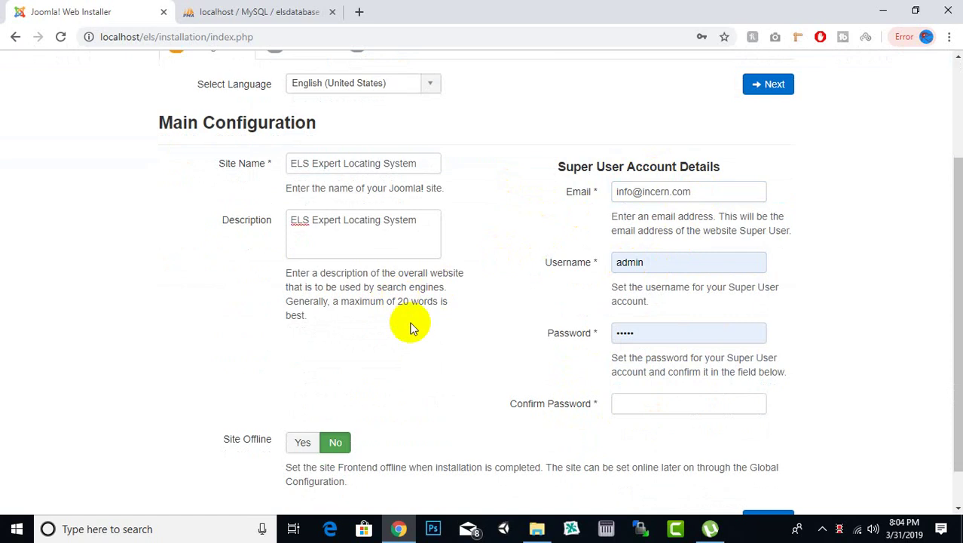
left_click(631, 266)
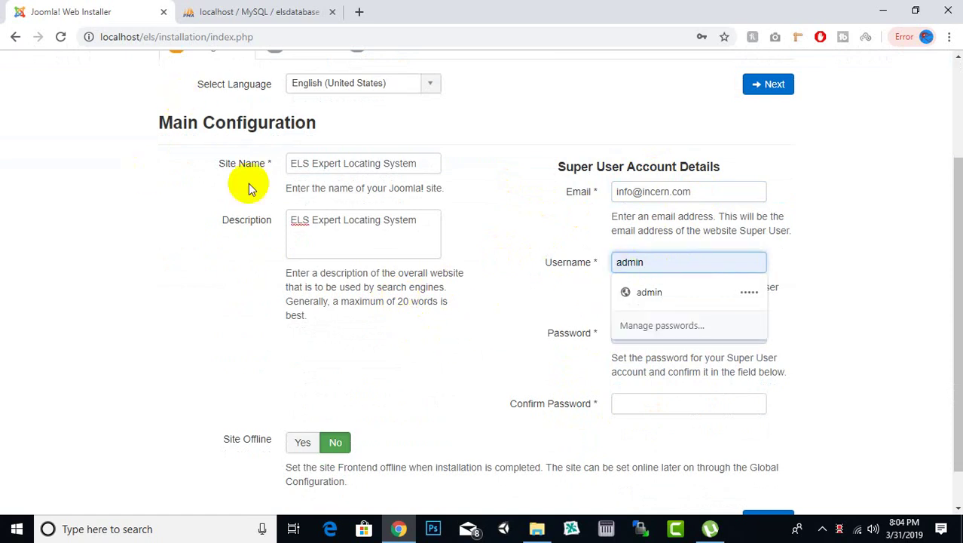
scroll(193, 367, "up", 2)
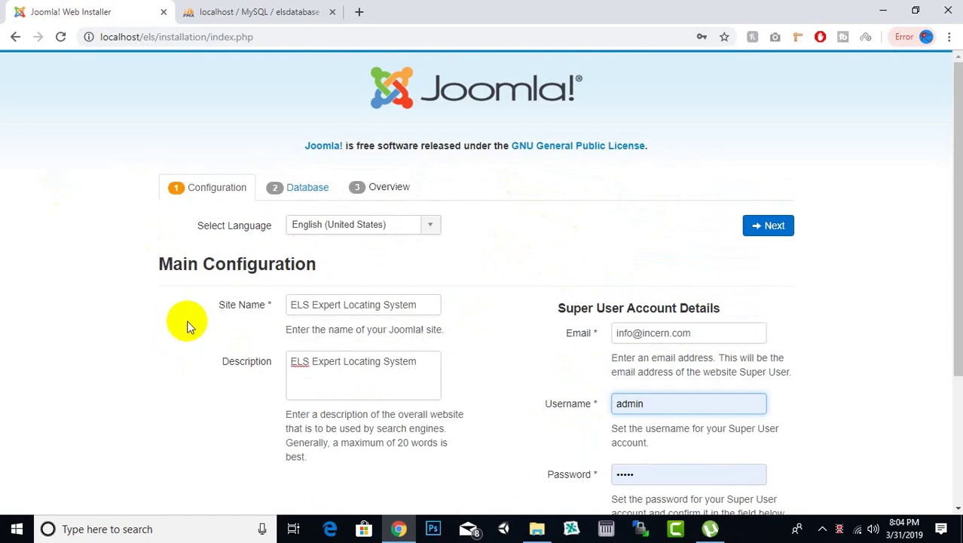
scroll(229, 147, "down", 2)
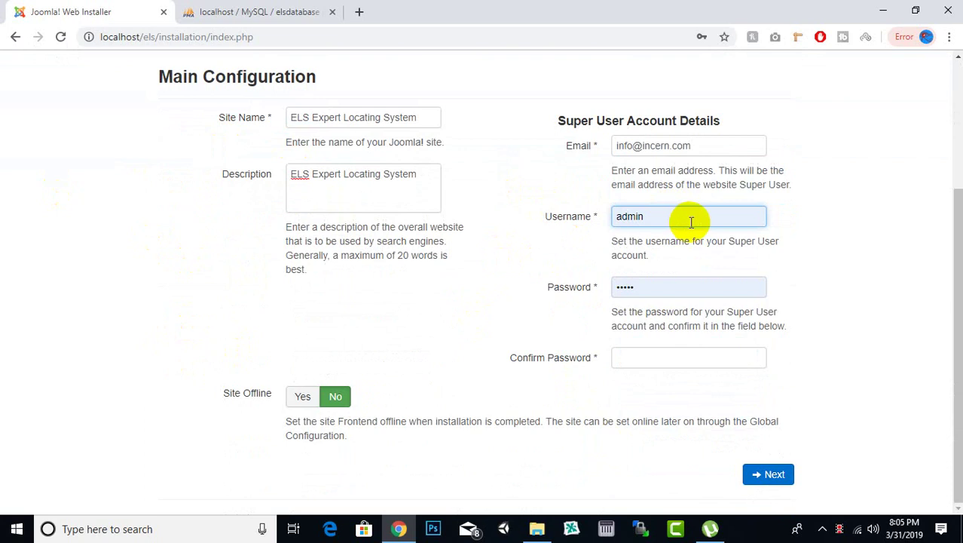
left_click(540, 220)
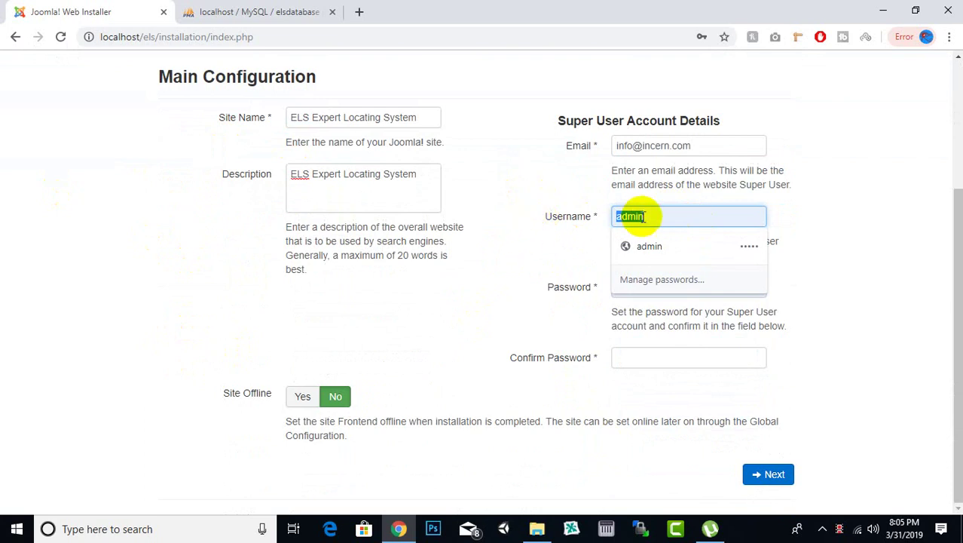
left_click(649, 245)
Retype the super user password and its confirmation, then continue to Database Configuration
left_click(716, 288)
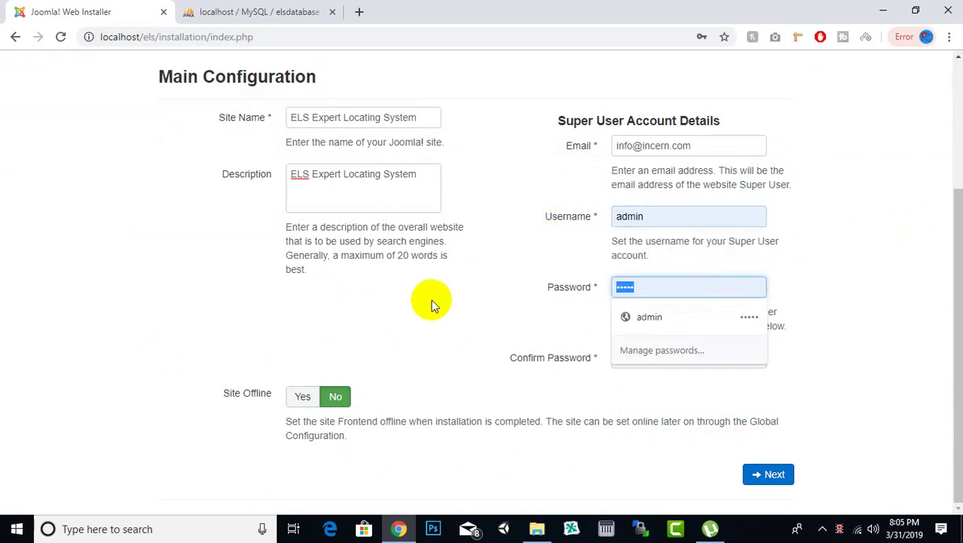
type("a")
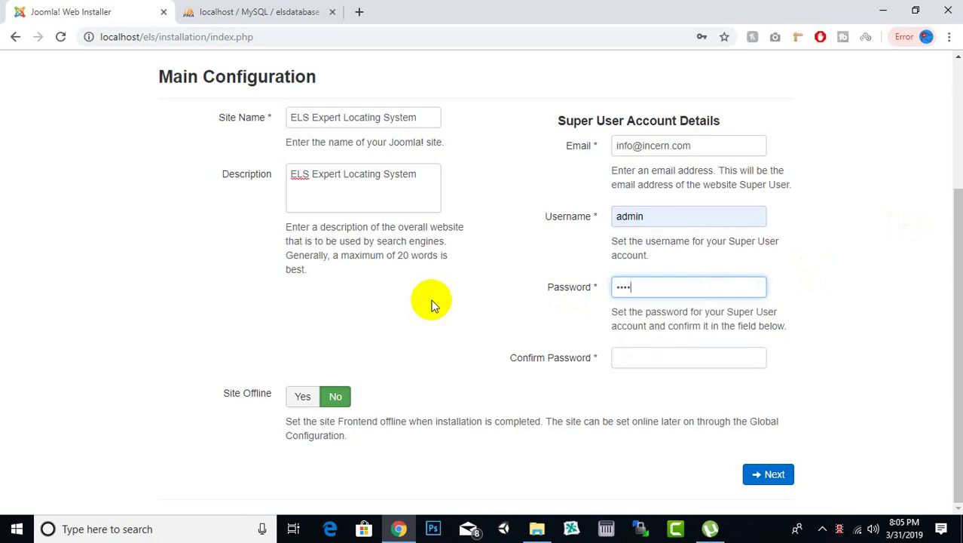
key("Tab")
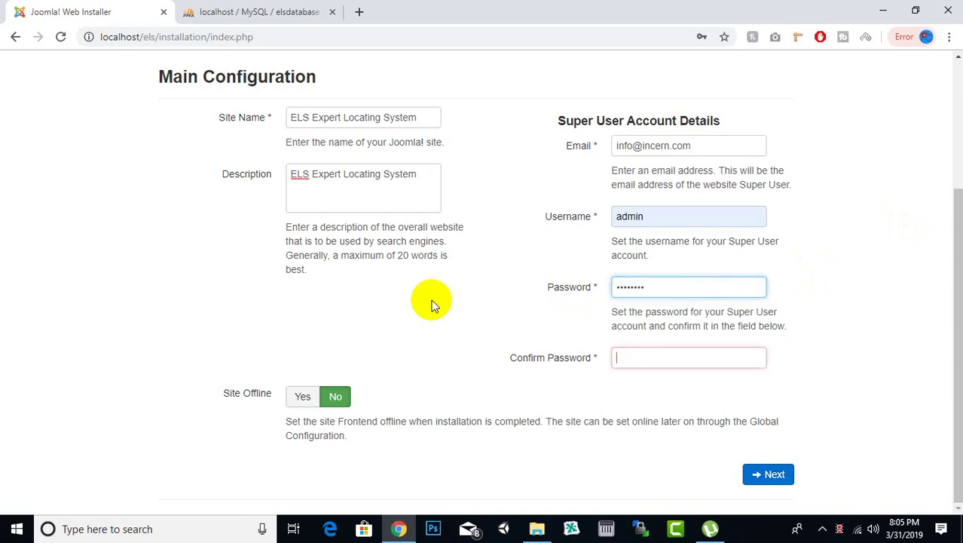
type("adm")
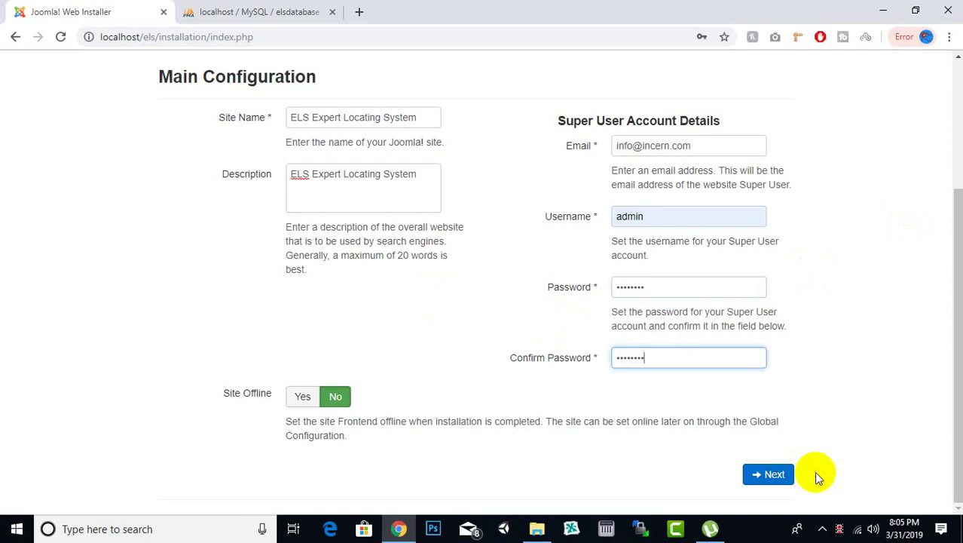
left_click(774, 480)
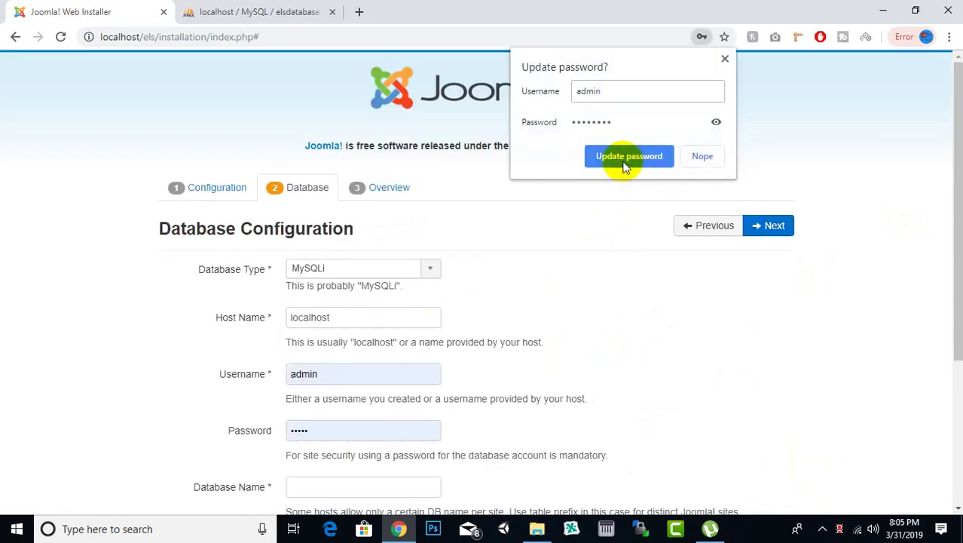
Save the updated password in Chrome and keep MySQLi as the database type
left_click(625, 156)
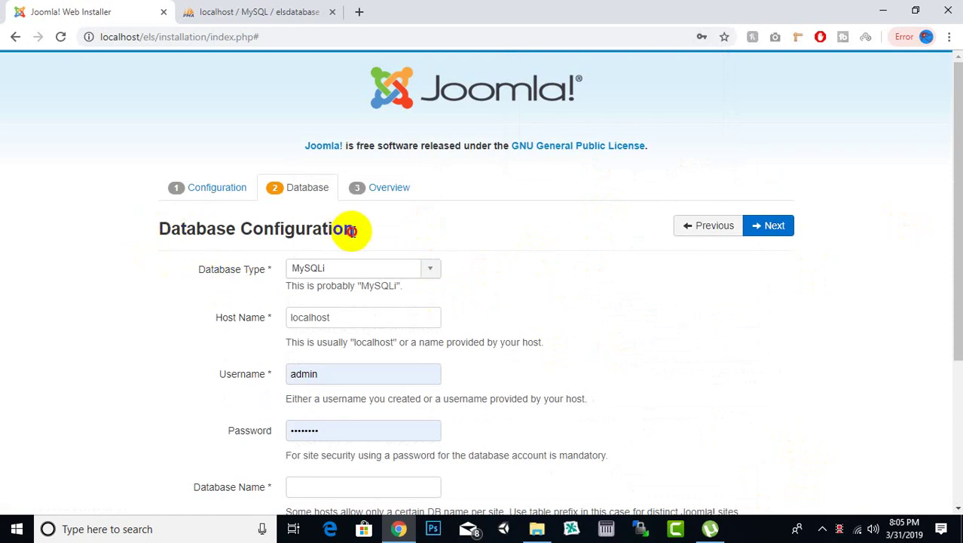
left_click_drag(347, 228, 157, 237)
scroll(173, 289, "down", 1)
scroll(173, 288, "down", 1)
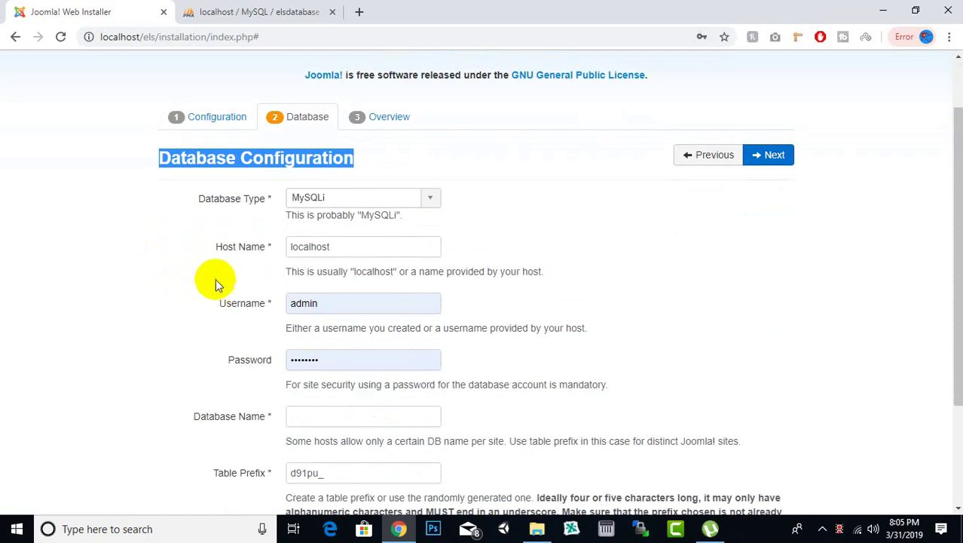
left_click(382, 200)
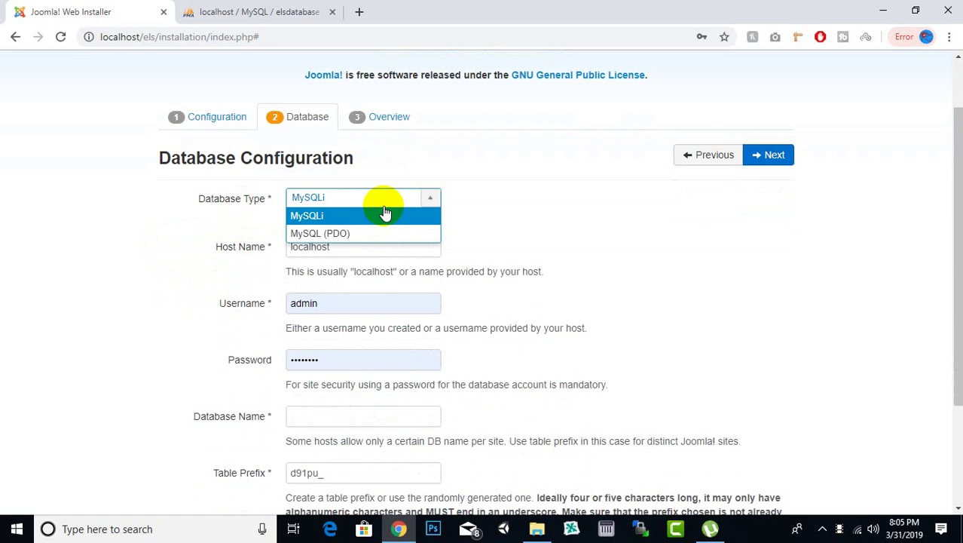
left_click(335, 216)
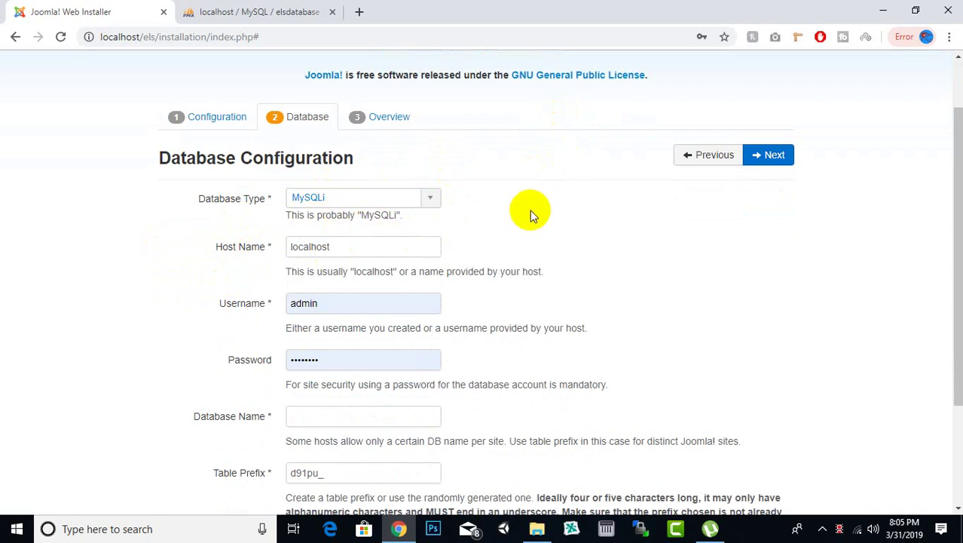
Review host localhost and username admin, then bring up elsdatabase in phpMyAdmin
scroll(530, 210, "down", 1)
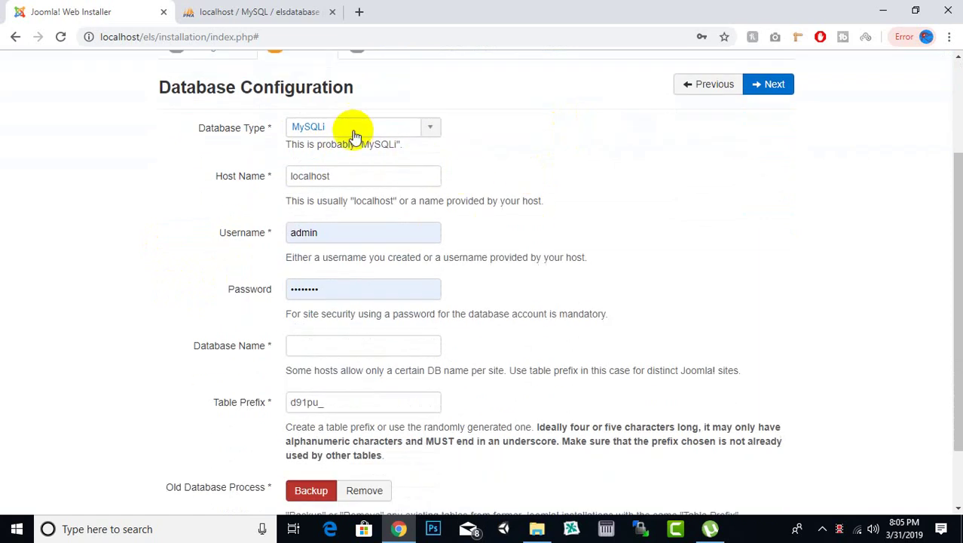
left_click(348, 177)
left_click_drag(348, 177, 280, 181)
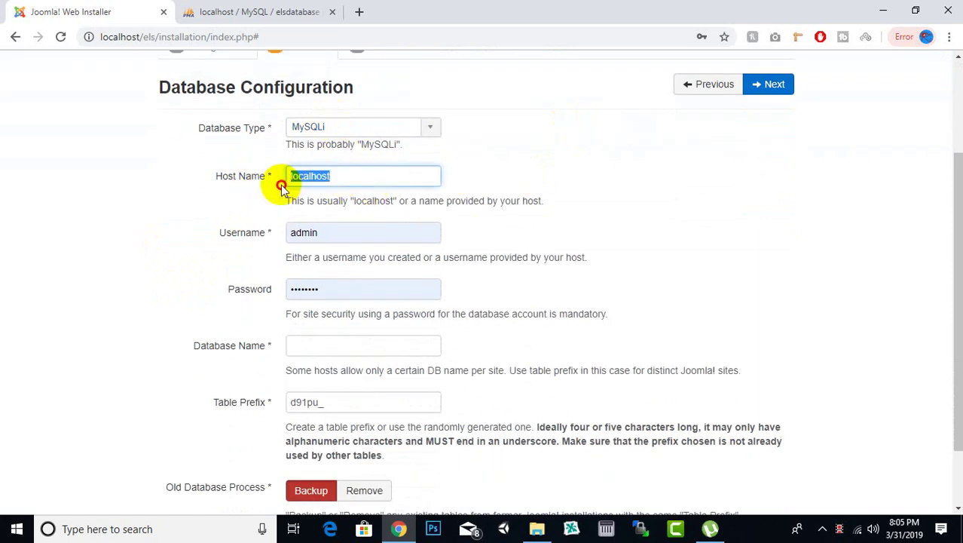
left_click(375, 178)
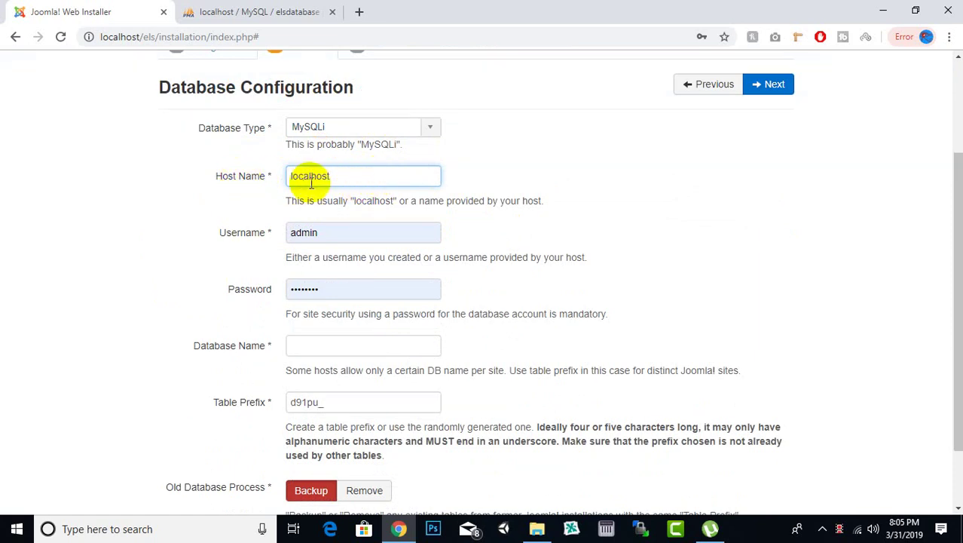
left_click(325, 232)
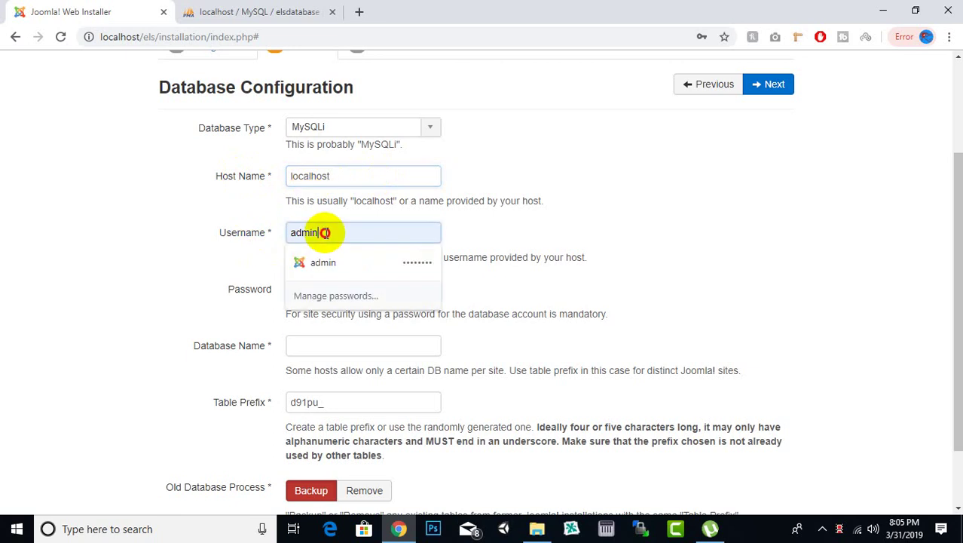
double_click(325, 232)
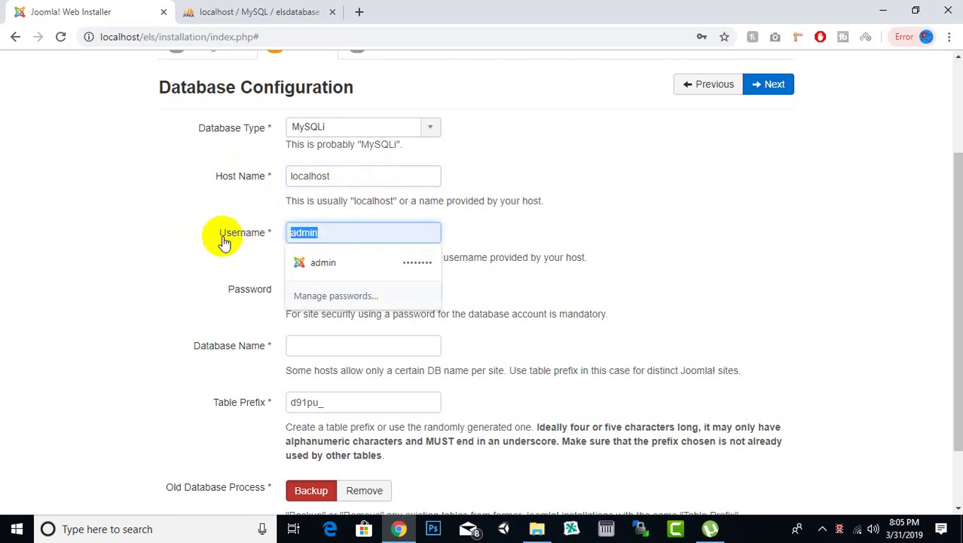
left_click(331, 232)
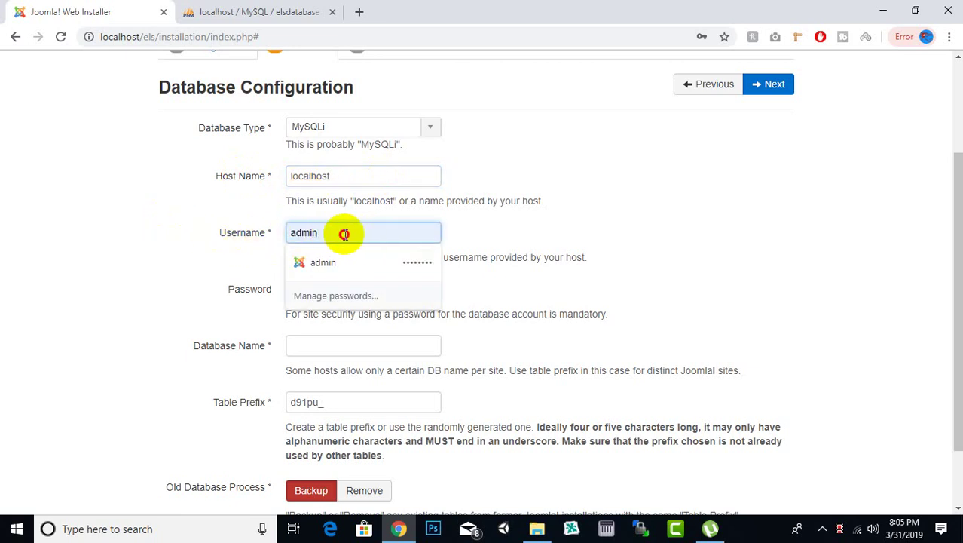
left_click_drag(344, 232, 287, 233)
left_click(253, 12)
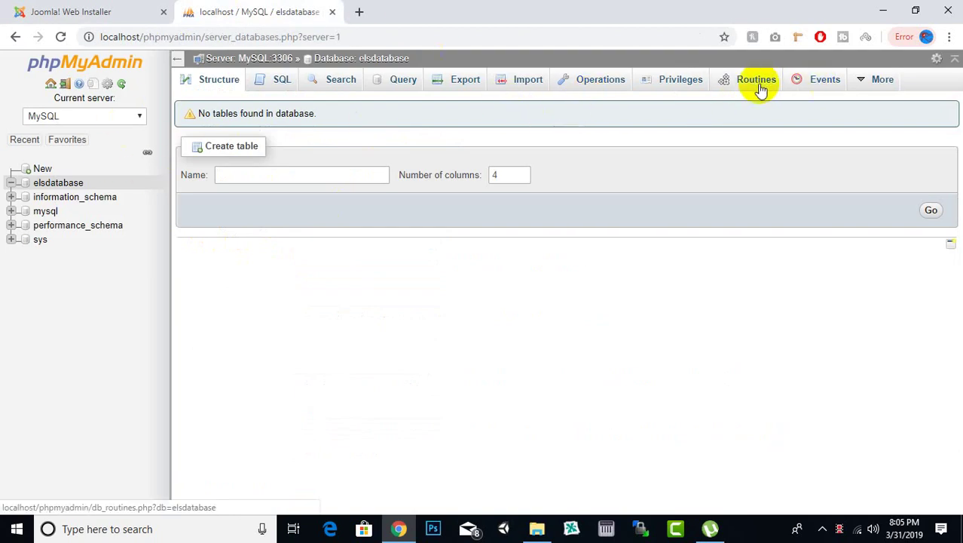
Check elsdatabase's Privileges, showing only root@localhost, then return to the Joomla installer
left_click(689, 89)
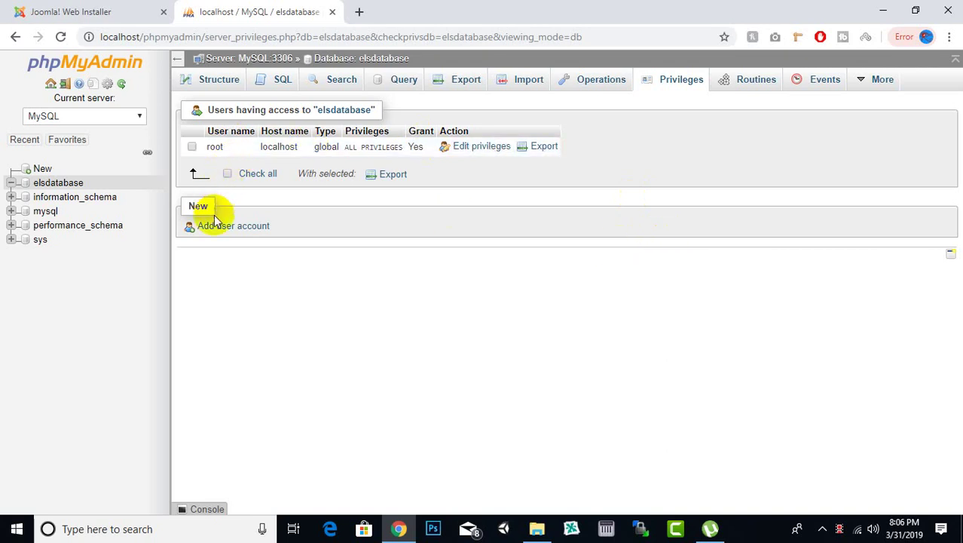
left_click(64, 9)
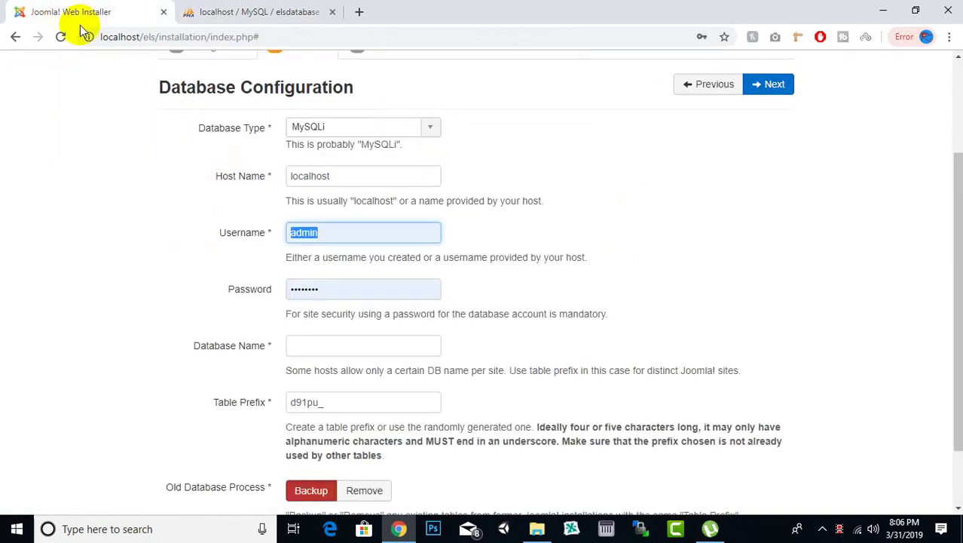
Set the database username to root with an empty password
type("ro")
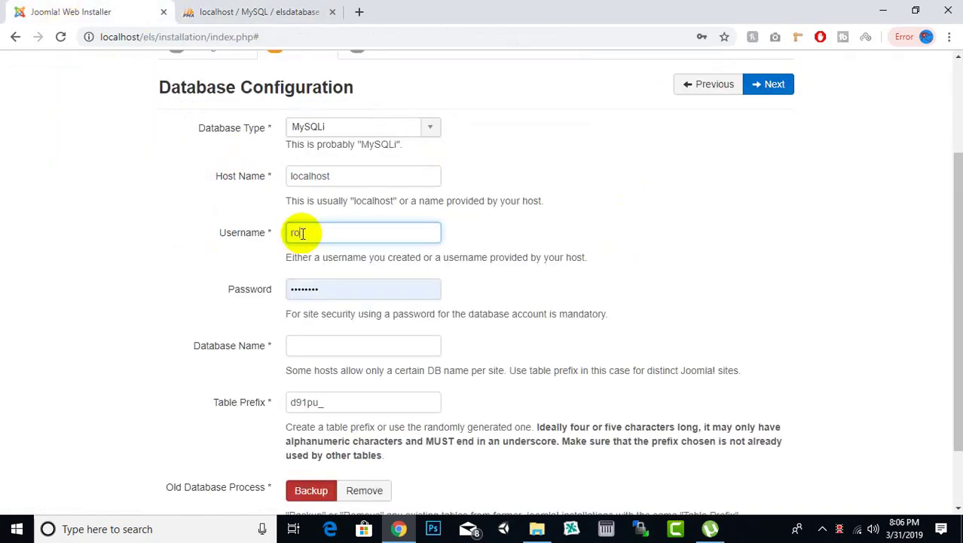
type("ot")
key("Tab")
key("BackSpace")
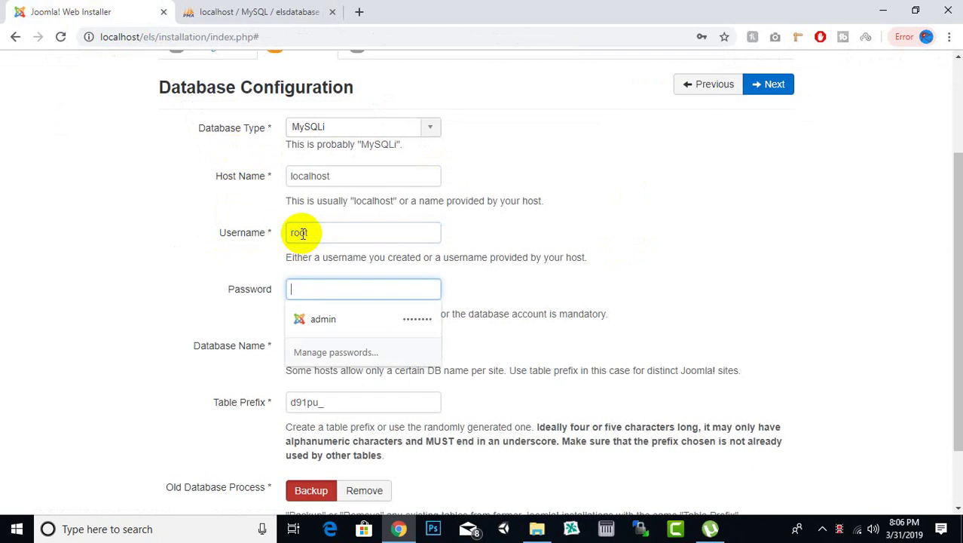
key("Tab")
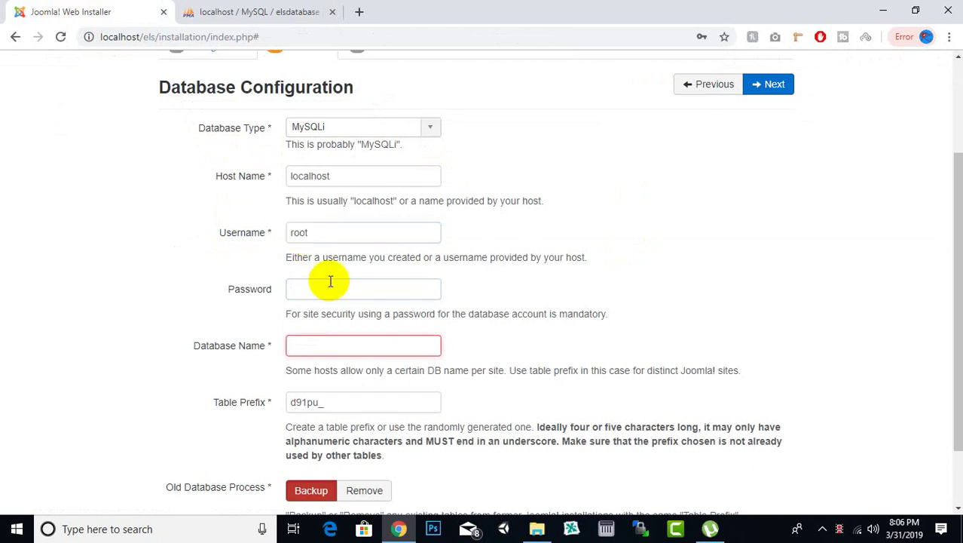
Enter elsdatabase as the Database Name and review the d91pu_ table prefix
left_click(366, 343)
left_click(256, 11)
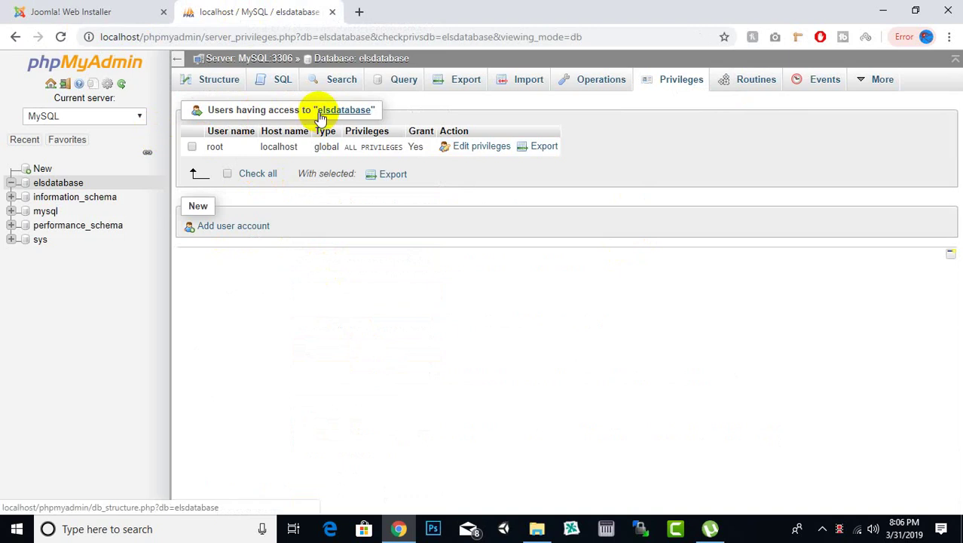
left_click(136, 15)
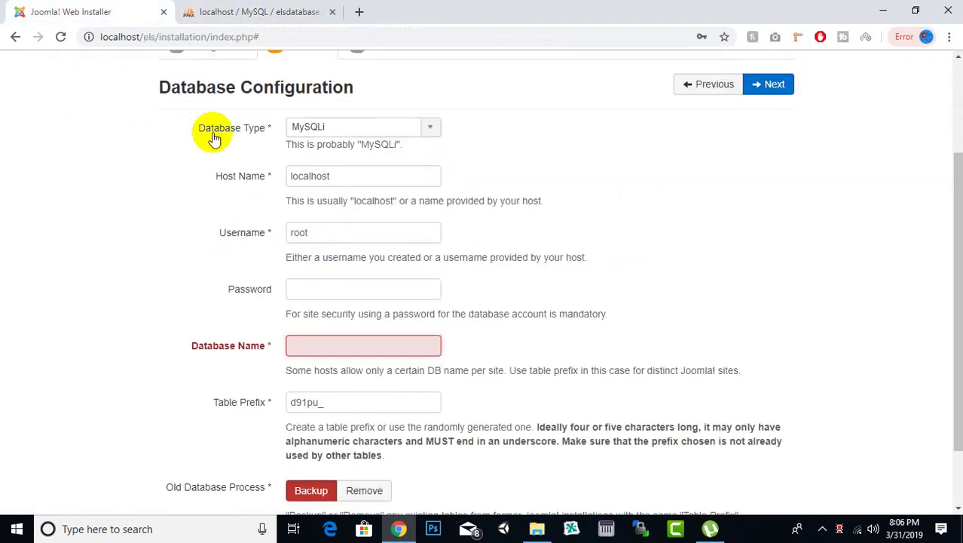
type("elsdatabase")
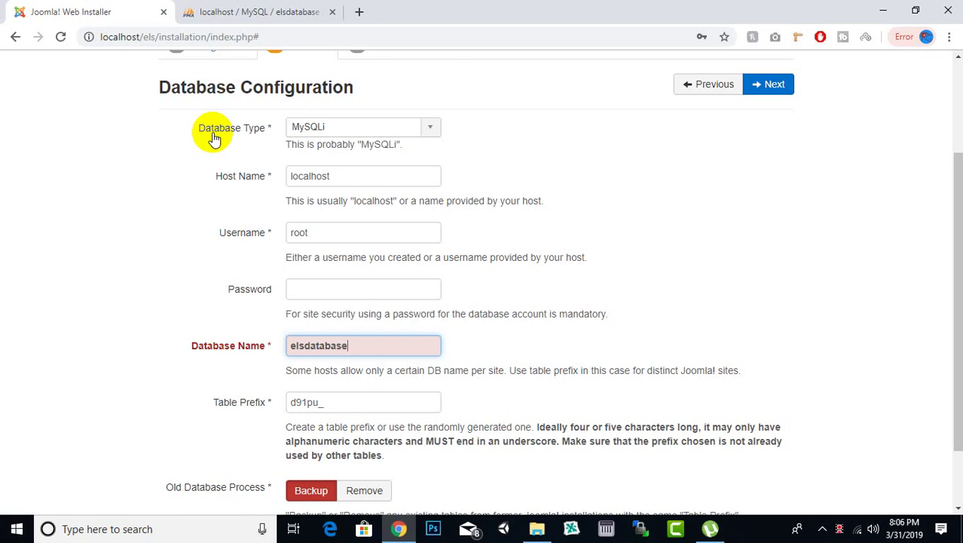
scroll(647, 200, "down", 2)
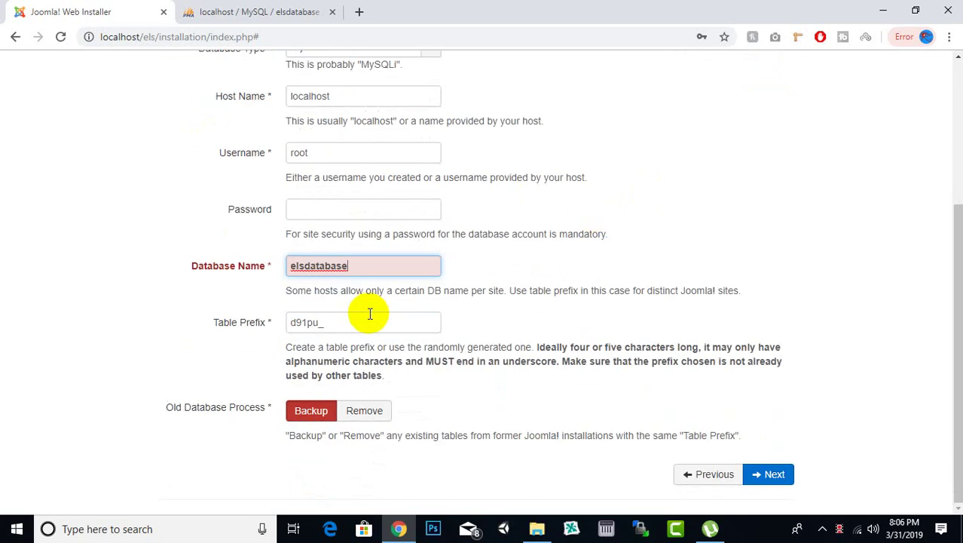
left_click(370, 314)
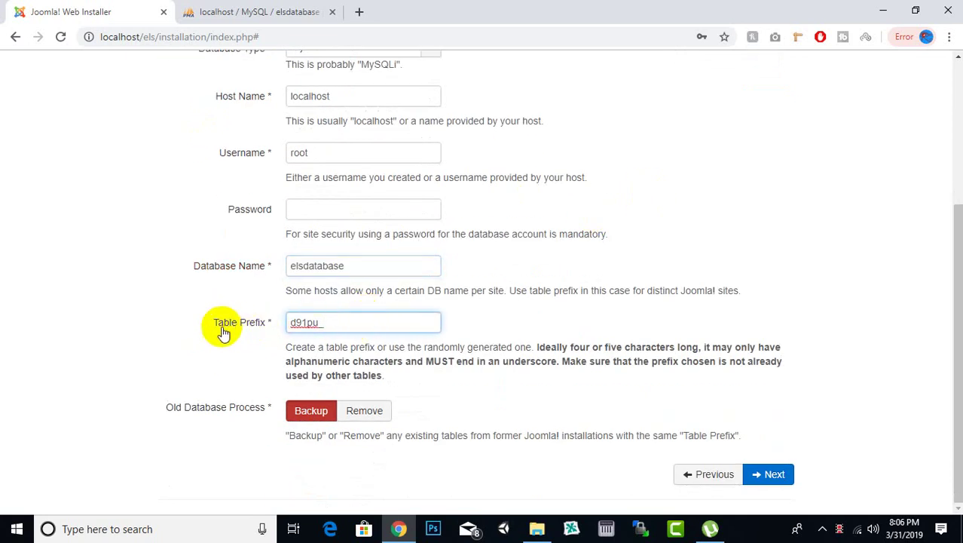
left_click_drag(359, 327, 226, 327)
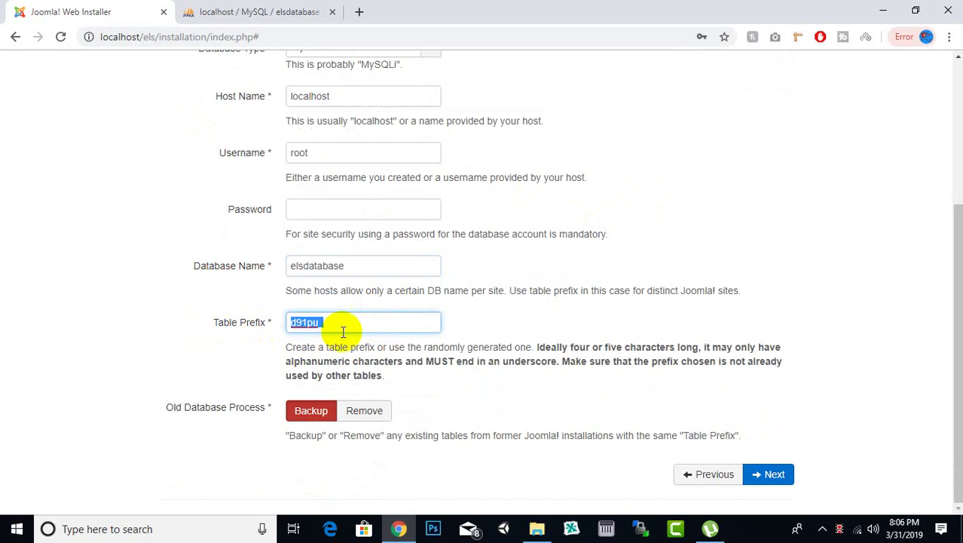
scroll(768, 238, "up", 3)
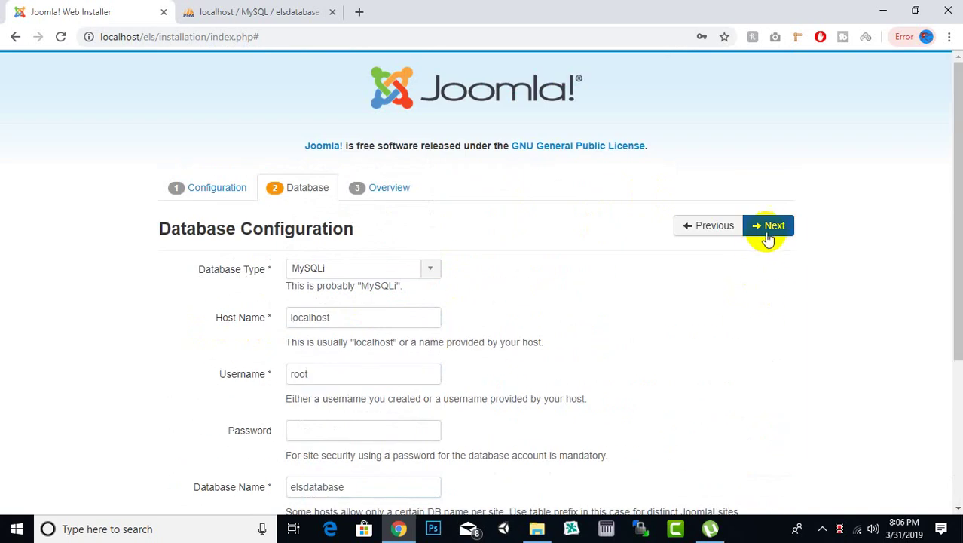
Review the installation overview, leave sample data on None, and install Joomla
left_click(768, 235)
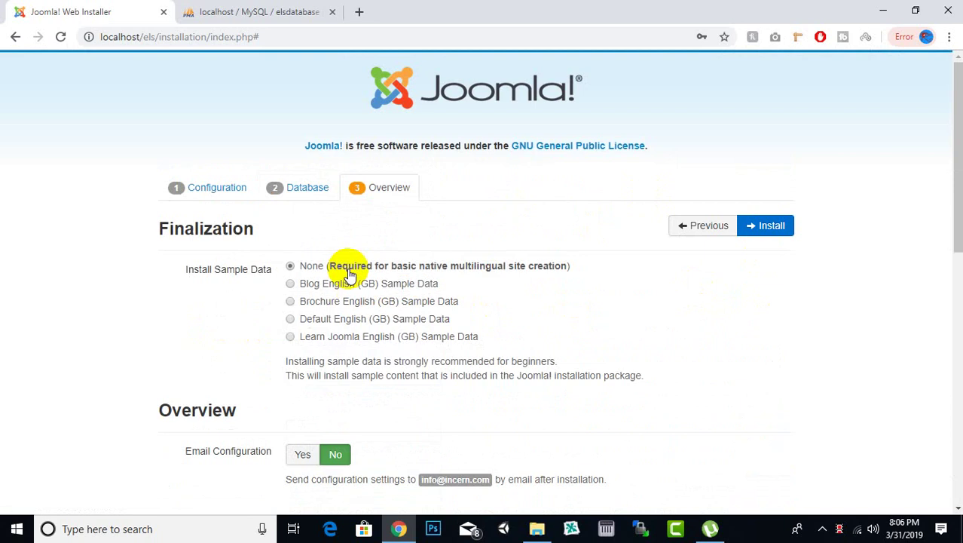
scroll(348, 269, "down", 2)
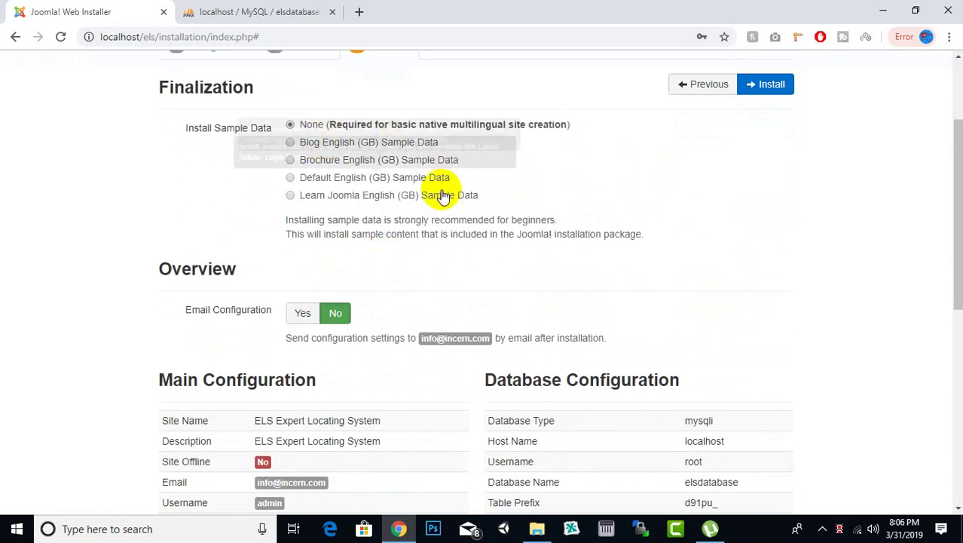
scroll(402, 134, "up", 2)
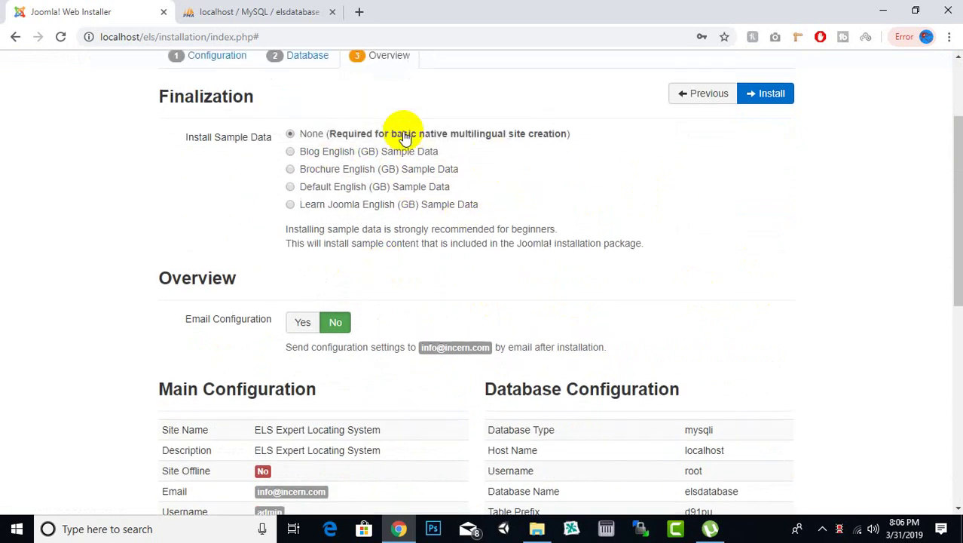
scroll(398, 139, "down", 3)
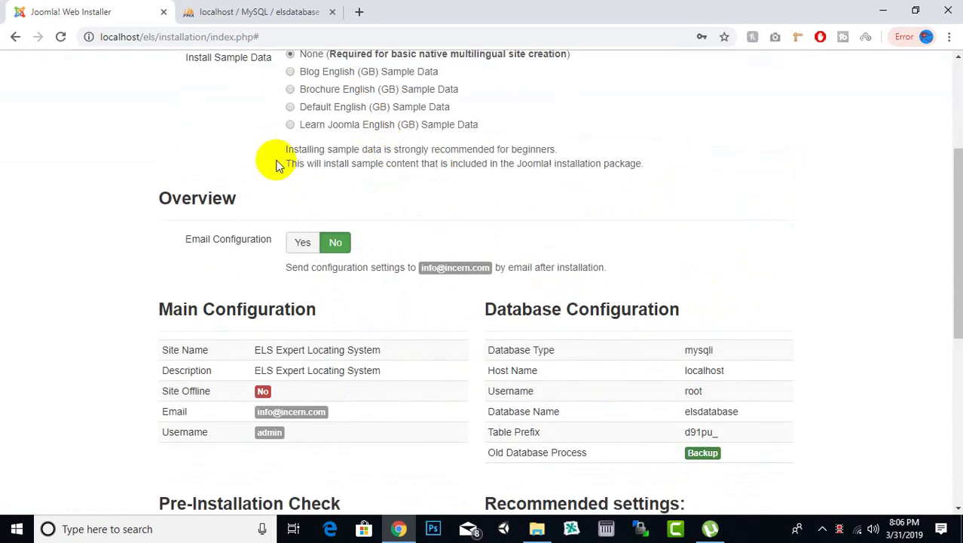
scroll(387, 157, "up", 3)
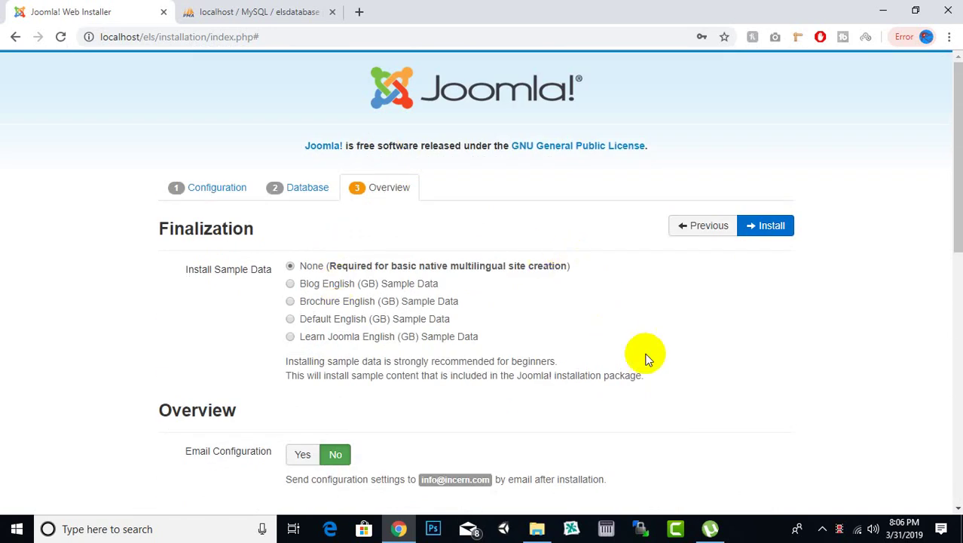
left_click(337, 271)
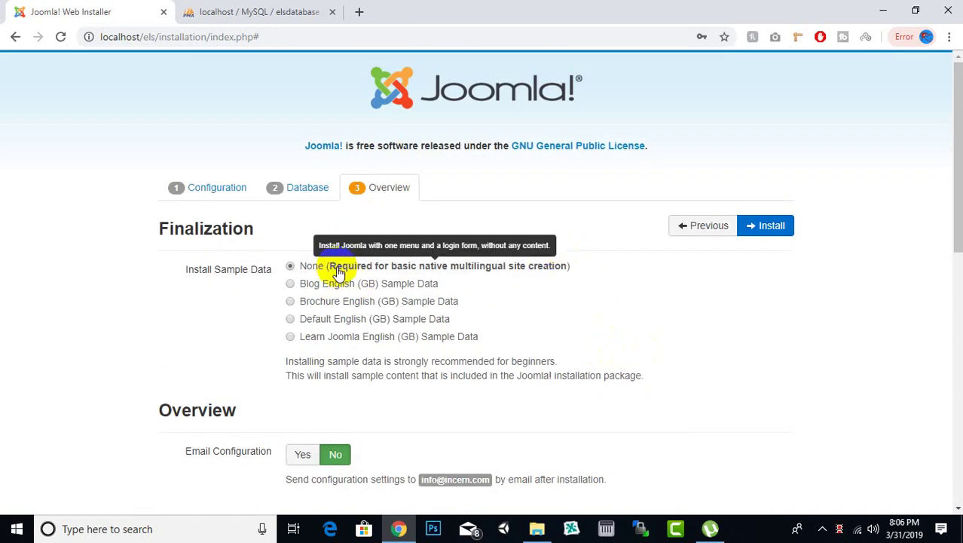
left_click(769, 225)
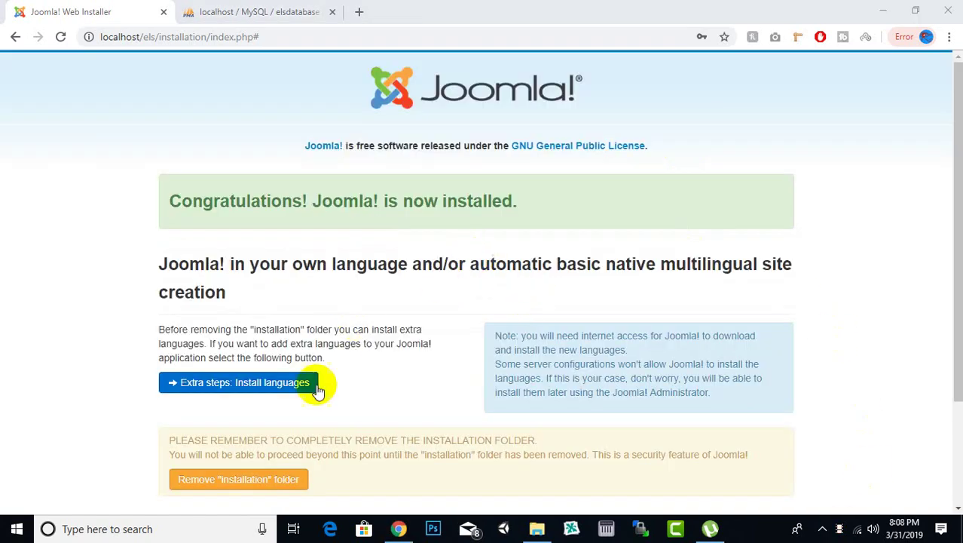
Delete the installation folder and load the administrator login page at localhost/els/administrator
scroll(281, 451, "down", 2)
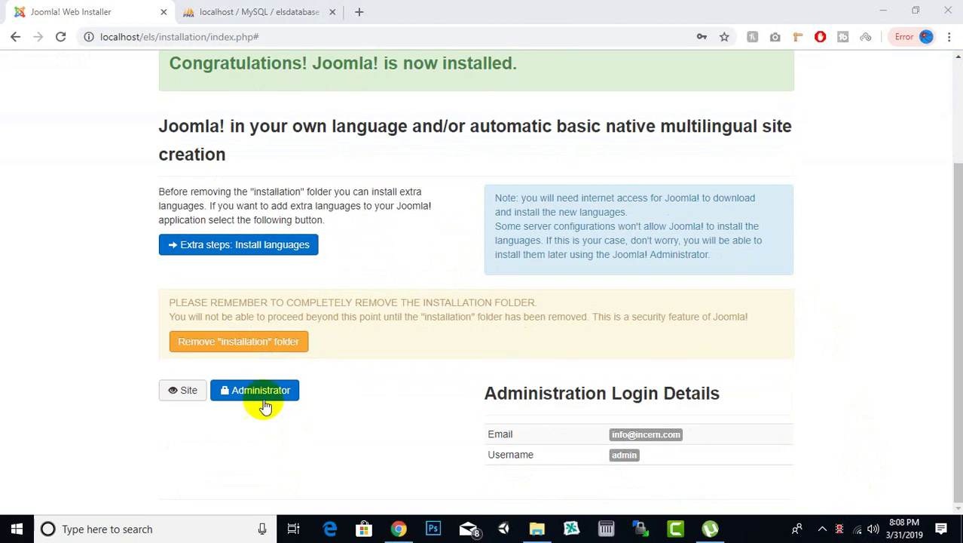
left_click(243, 345)
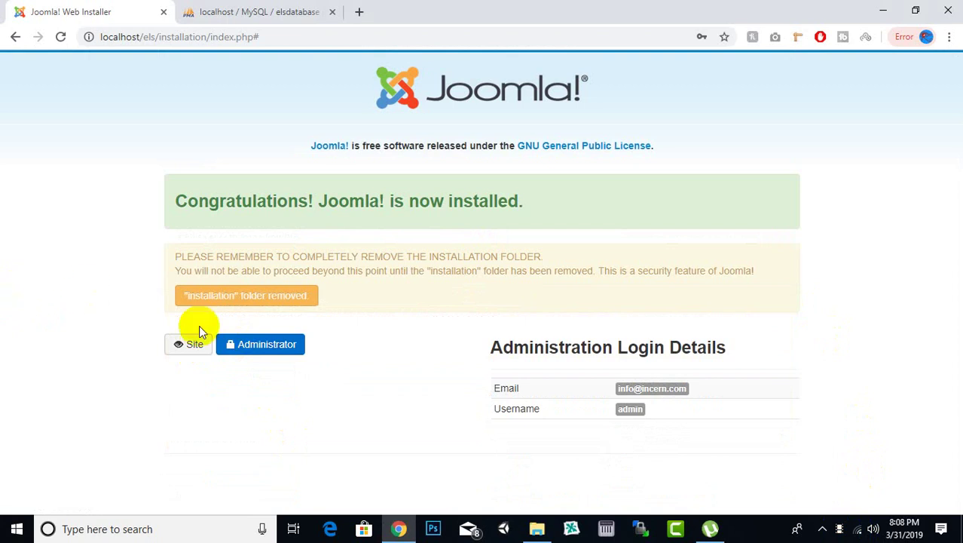
left_click(251, 353)
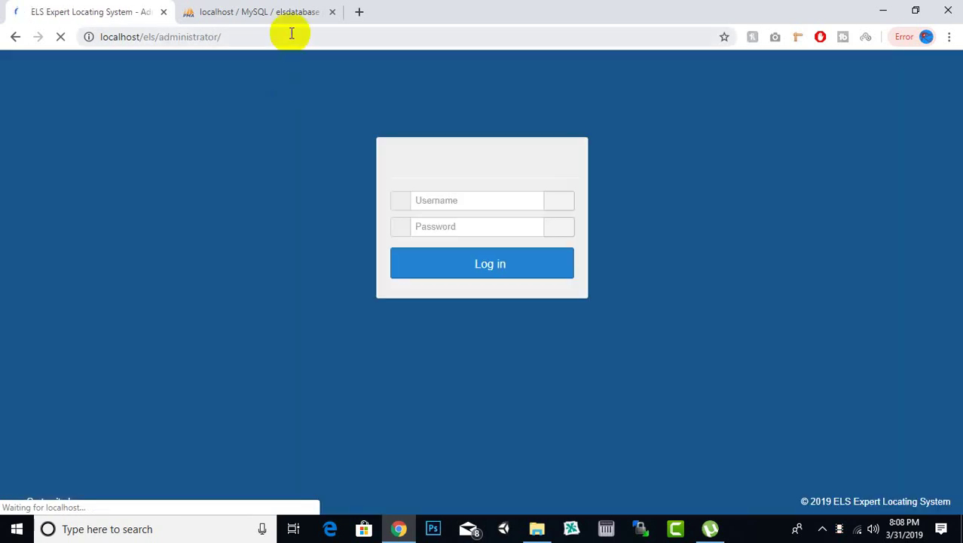
Move the phpMyAdmin tab to the front and return to the login page
left_click(185, 12)
left_click_drag(184, 11, 105, 11)
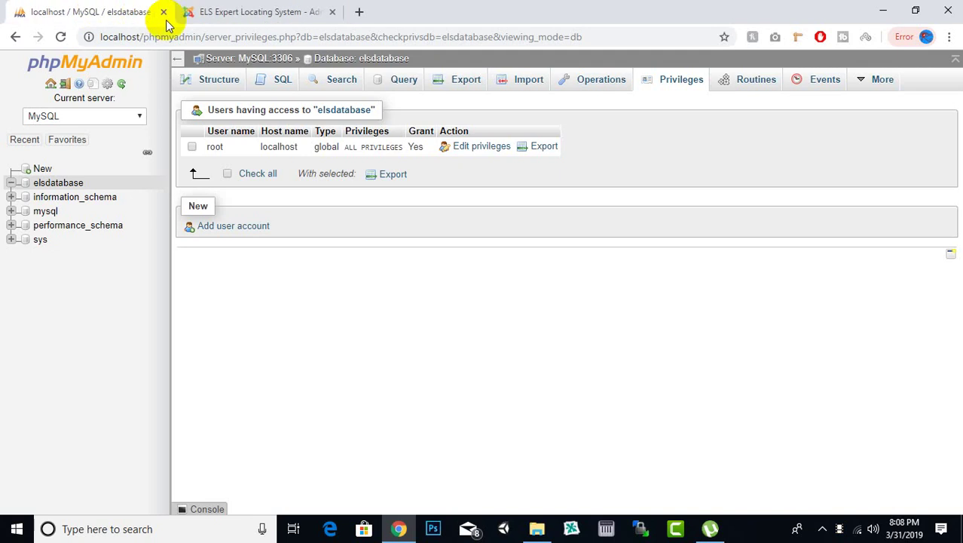
left_click(189, 9)
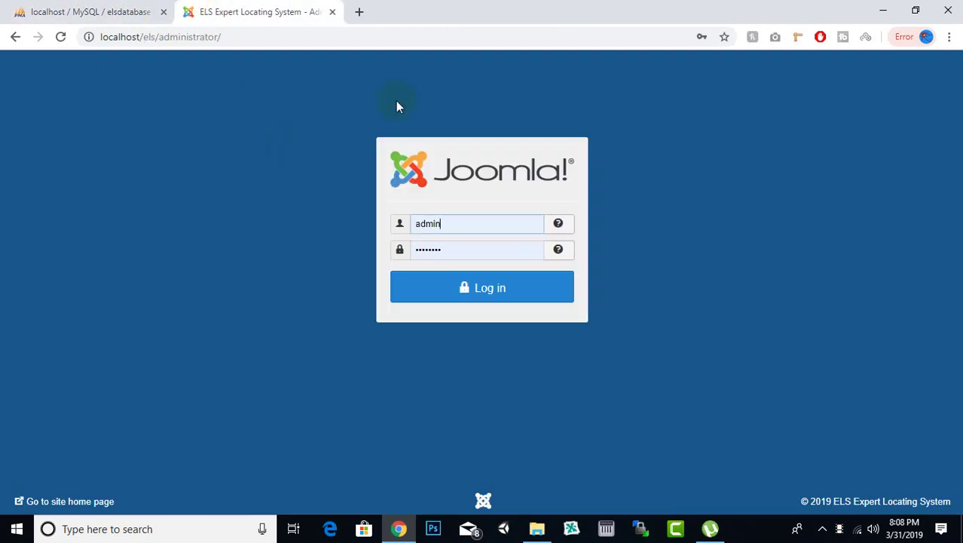
Log in as admin with the saved password to reach the Control Panel
left_click(447, 223)
left_click(441, 251)
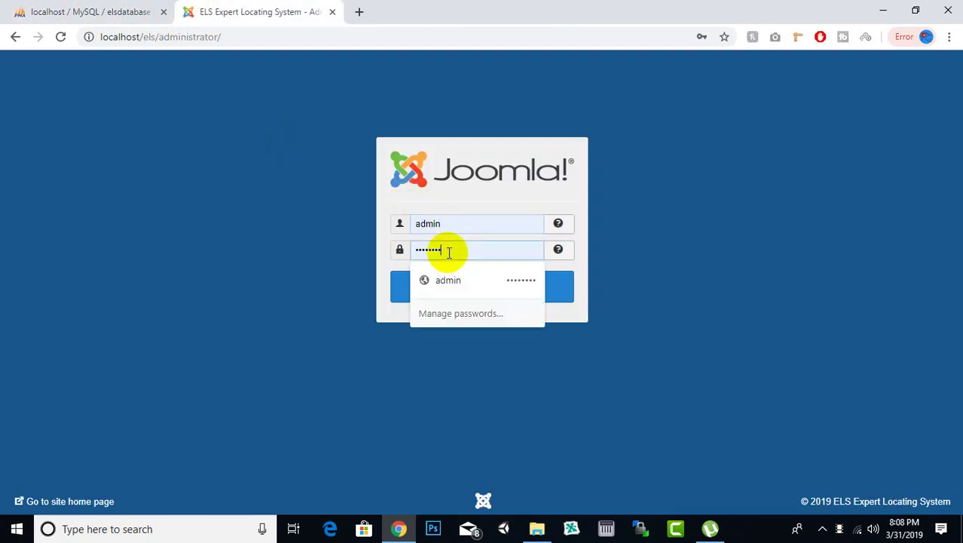
left_click(406, 256)
left_click(400, 248)
left_click(107, 257)
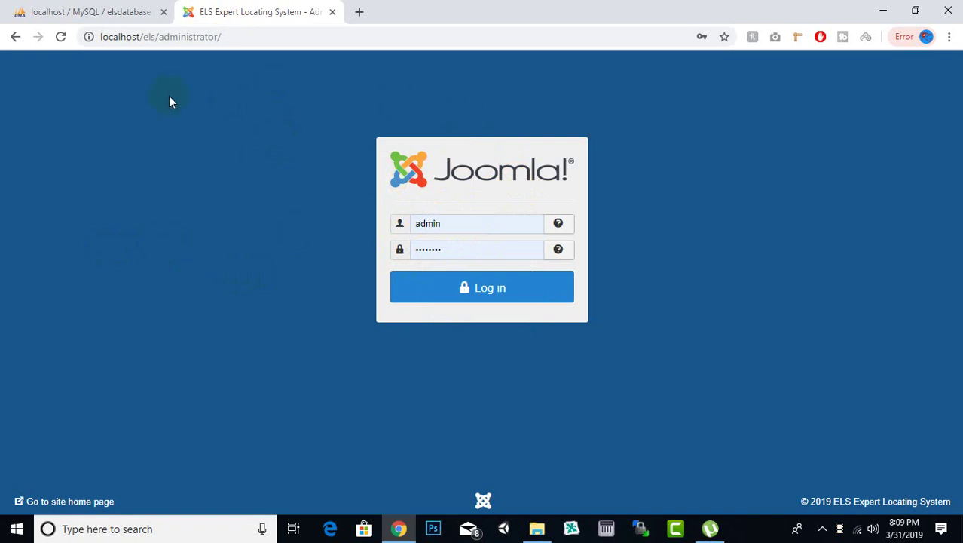
left_click(149, 37)
left_click_drag(186, 37, 223, 39)
left_click(223, 37)
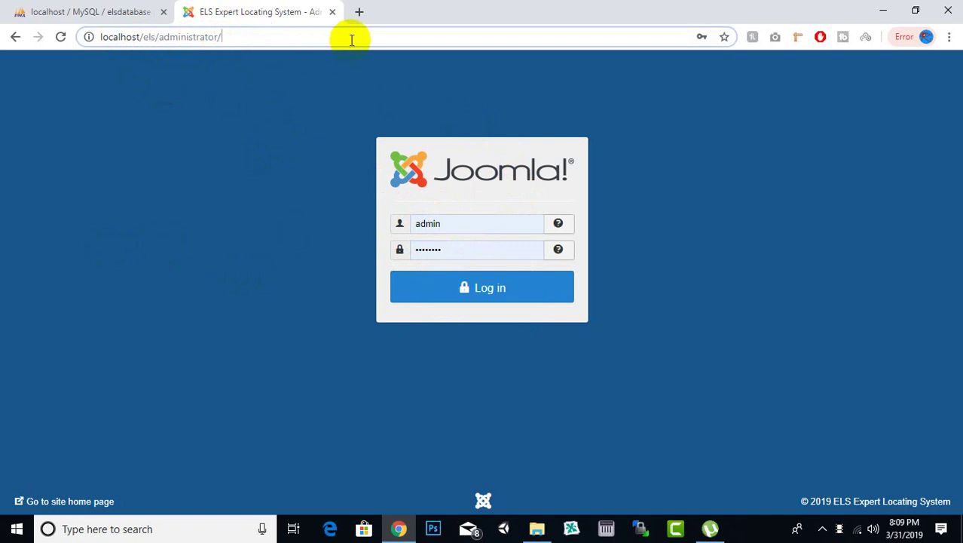
left_click(421, 288)
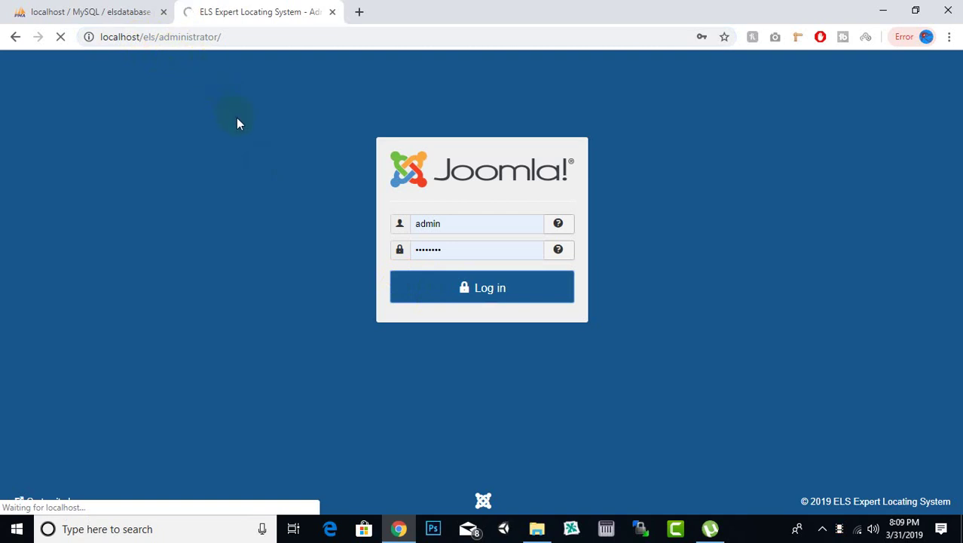
left_click(490, 300)
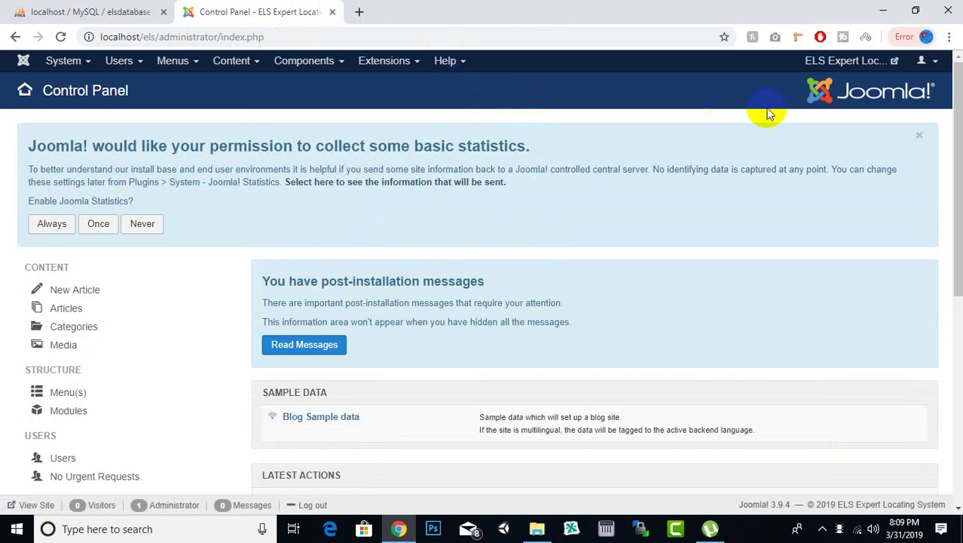
Open the ELS site's front-end Home page in a new tab, then scroll the Control Panel
left_click(829, 62)
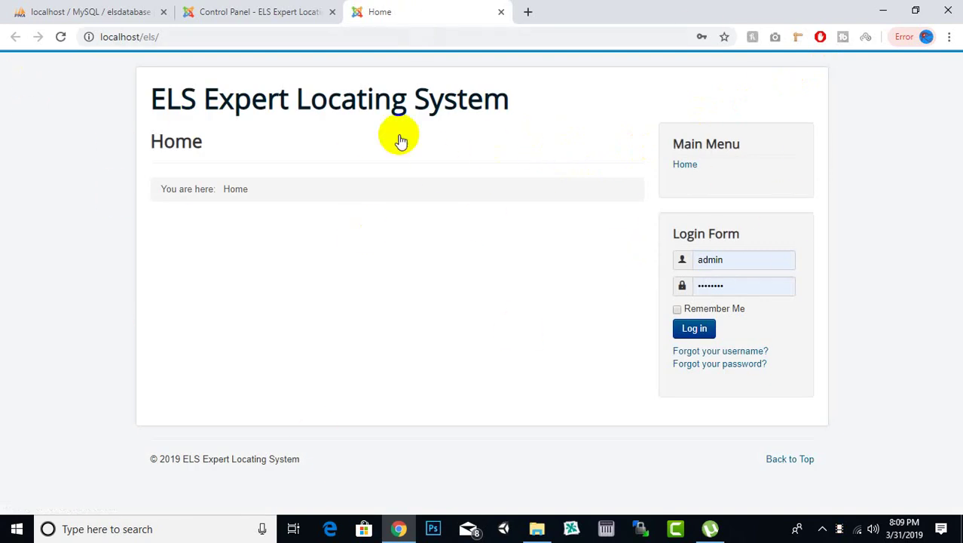
left_click(324, 8)
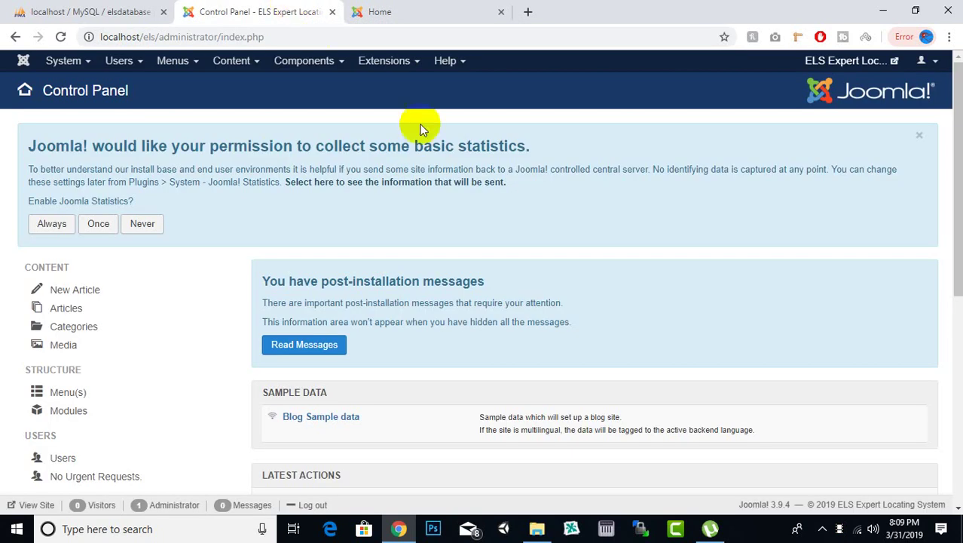
scroll(587, 160, "down", 5)
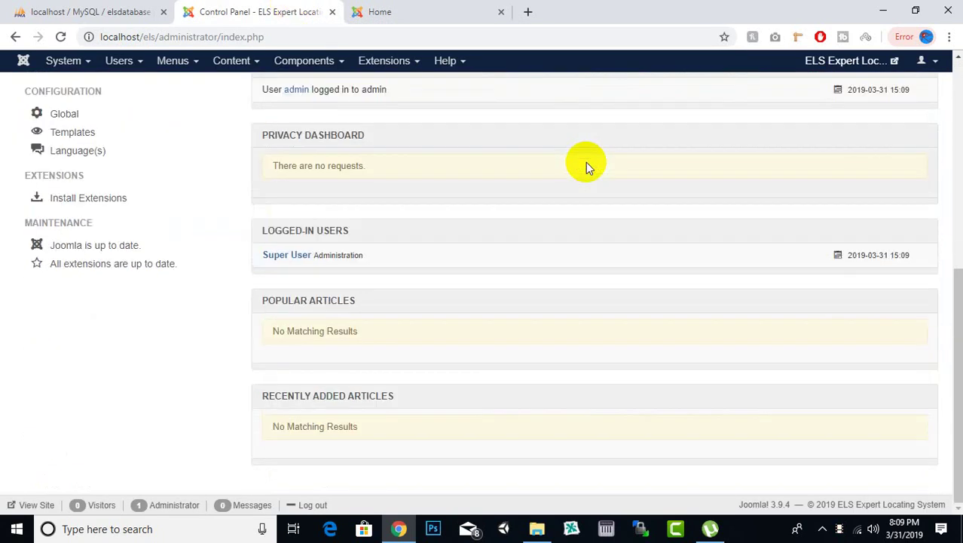
scroll(586, 161, "up", 5)
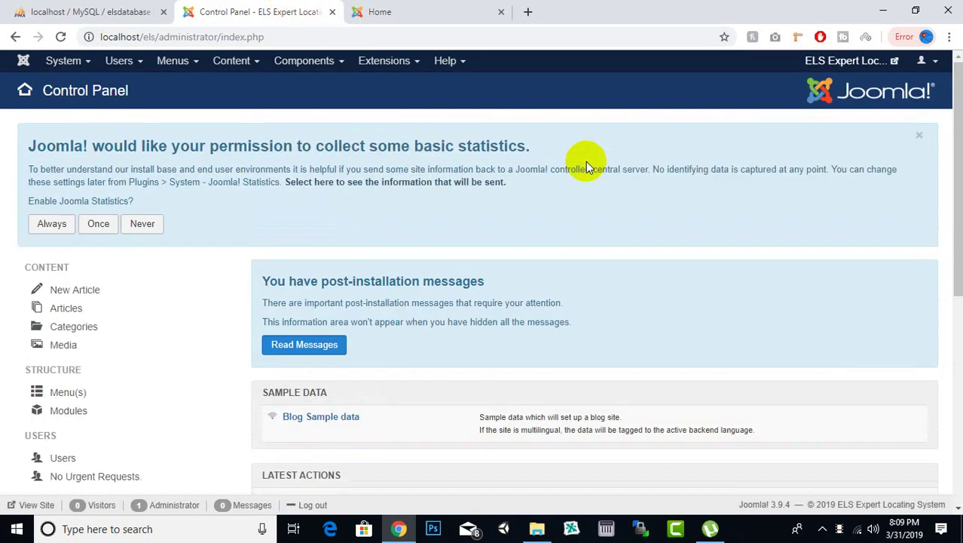